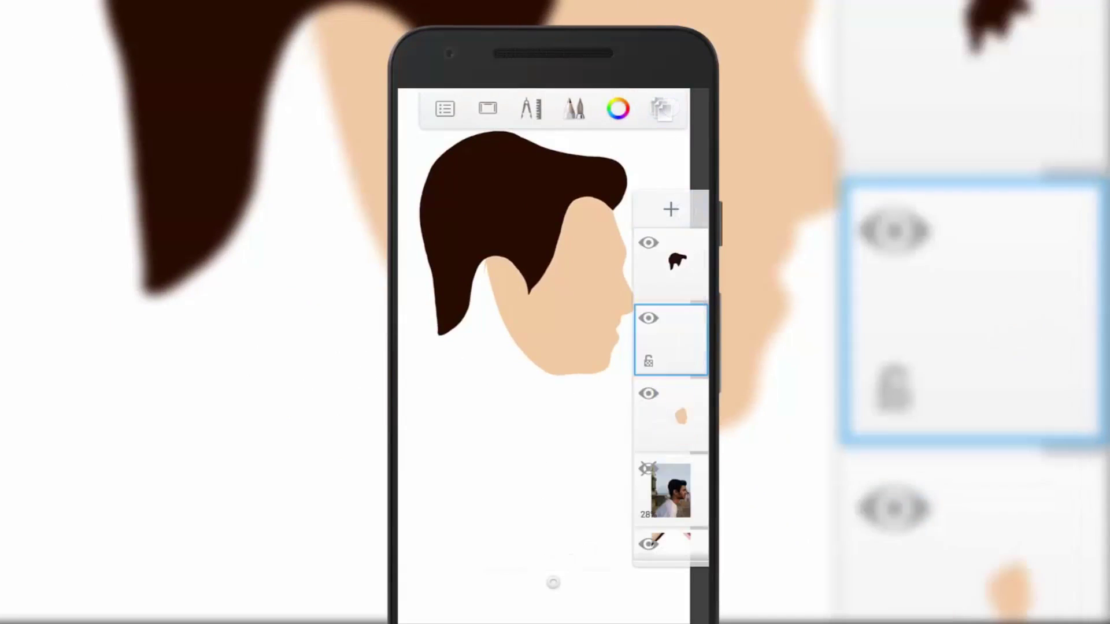
# Make the reference photo layer visible behind the drawing and fit the view
pyautogui.click(574, 302)
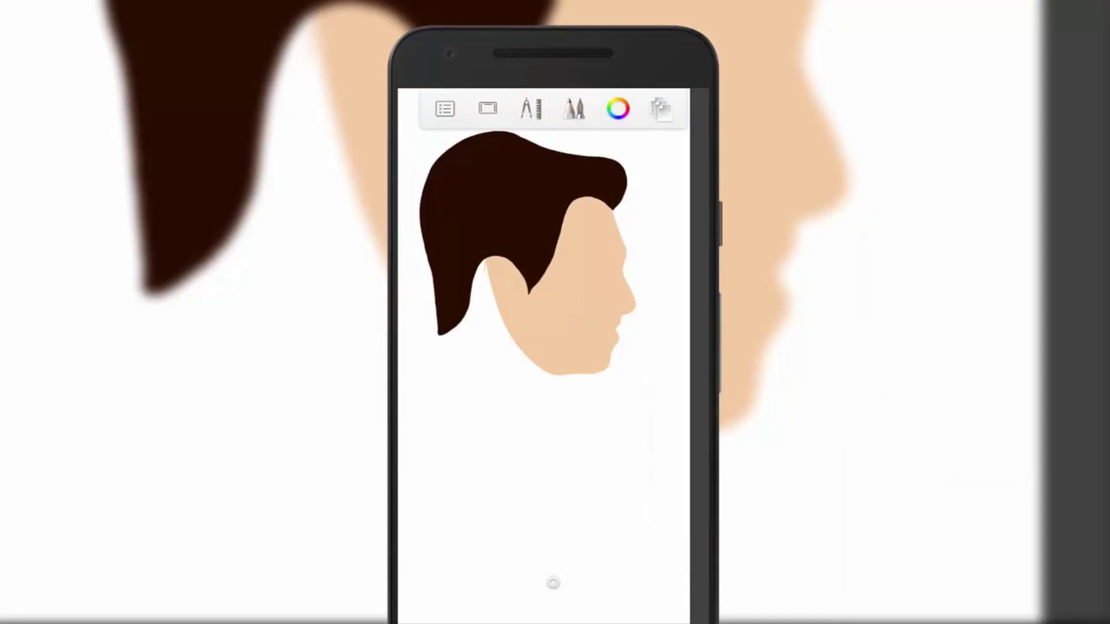
pyautogui.click(648, 468)
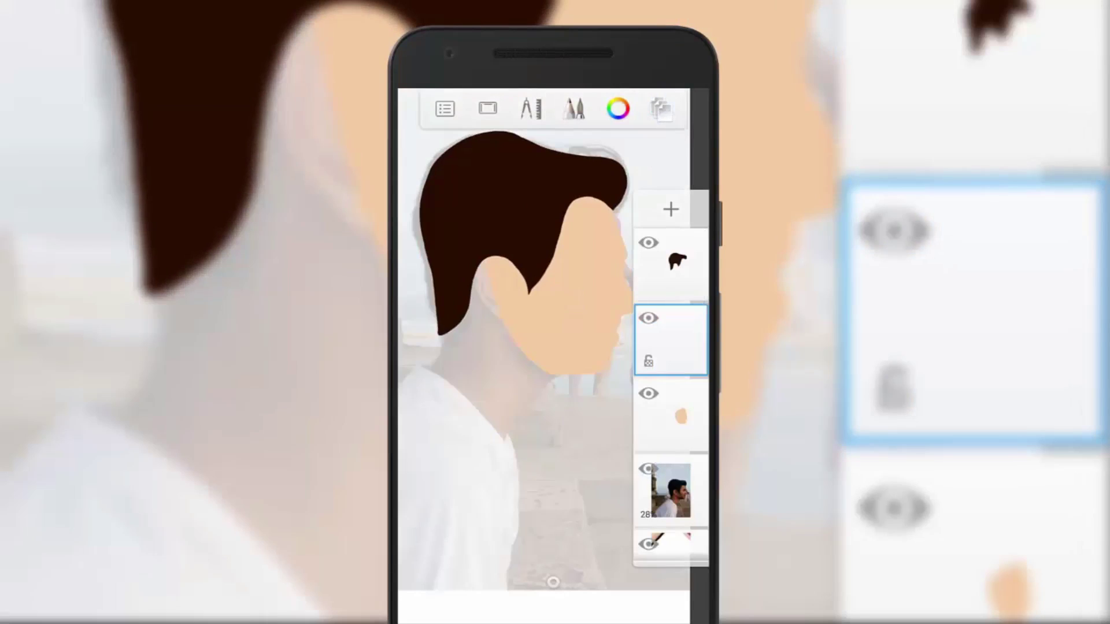
pyautogui.click(669, 330)
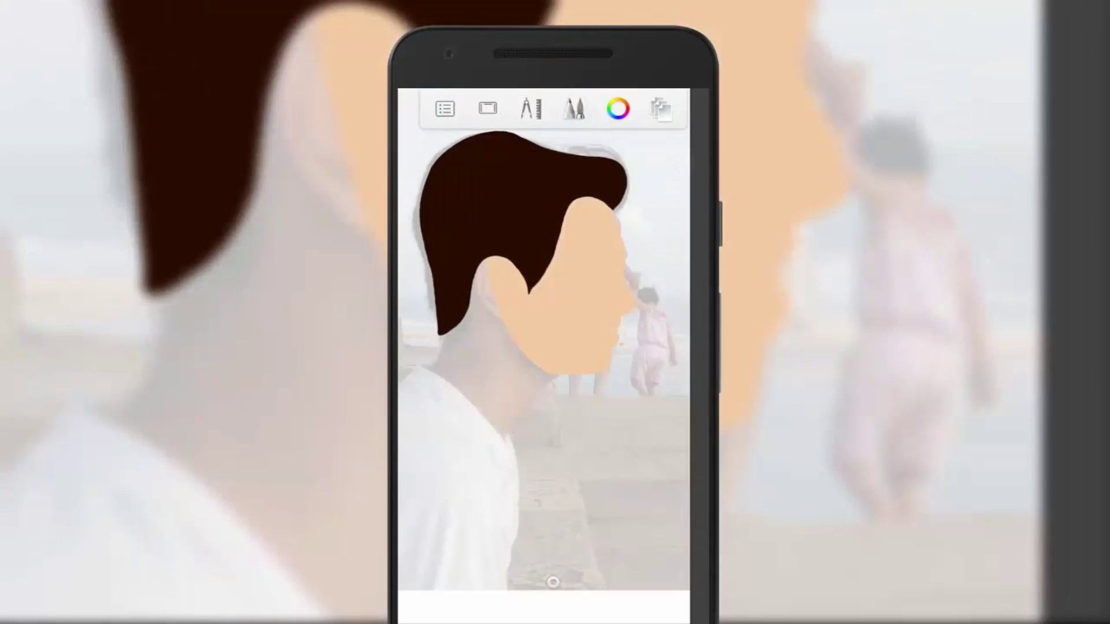
pyautogui.scroll(-3, 537, 324)
pyautogui.click(488, 108)
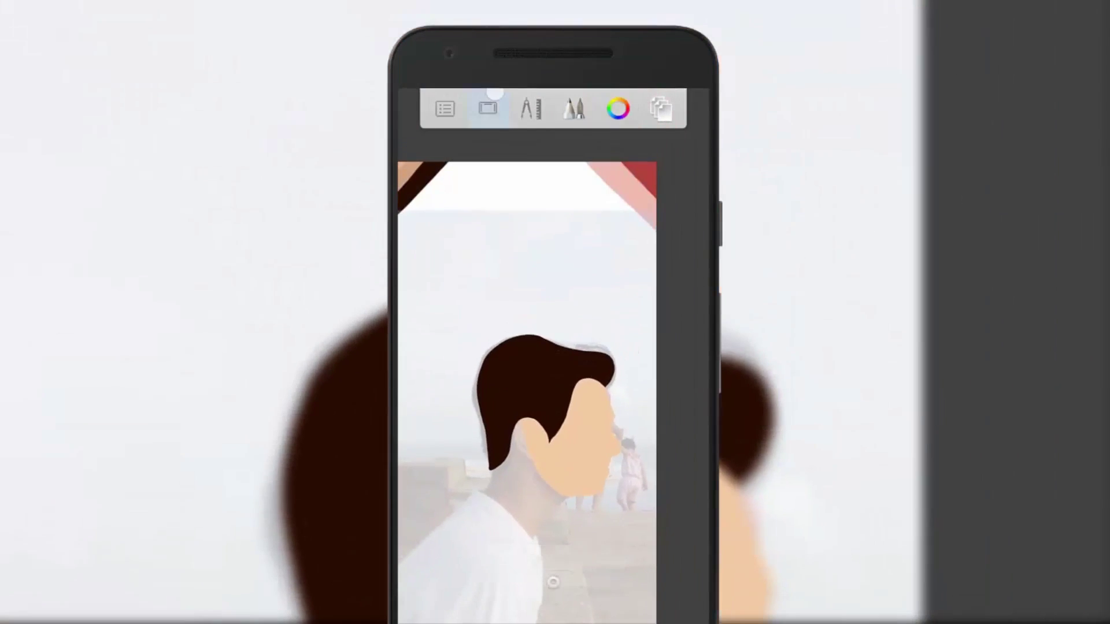
pyautogui.scroll(3, 564, 330)
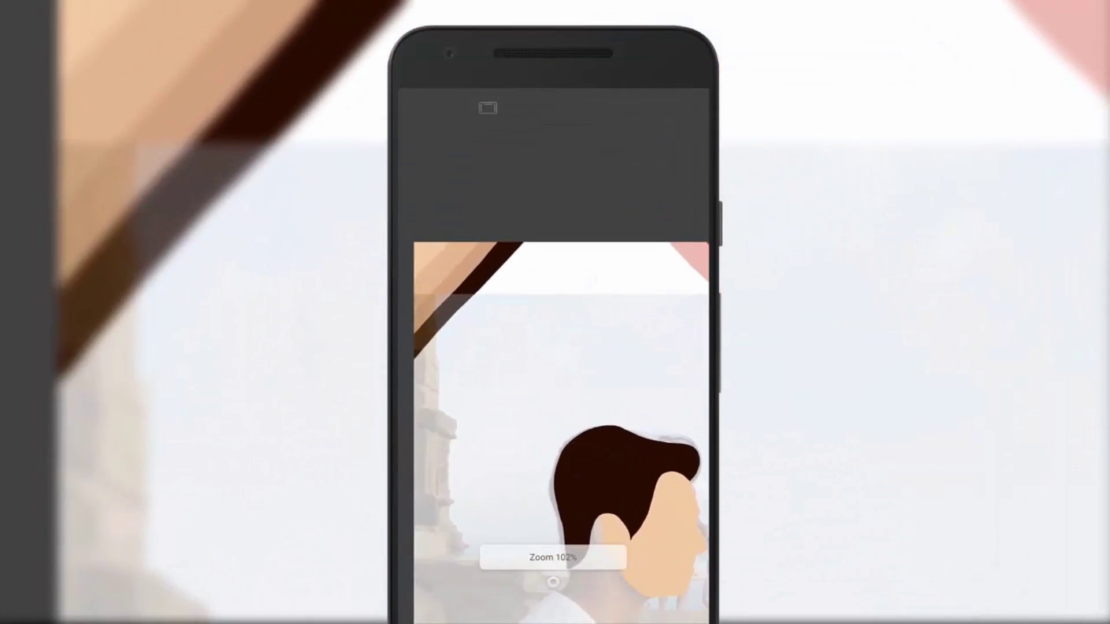
pyautogui.click(449, 269)
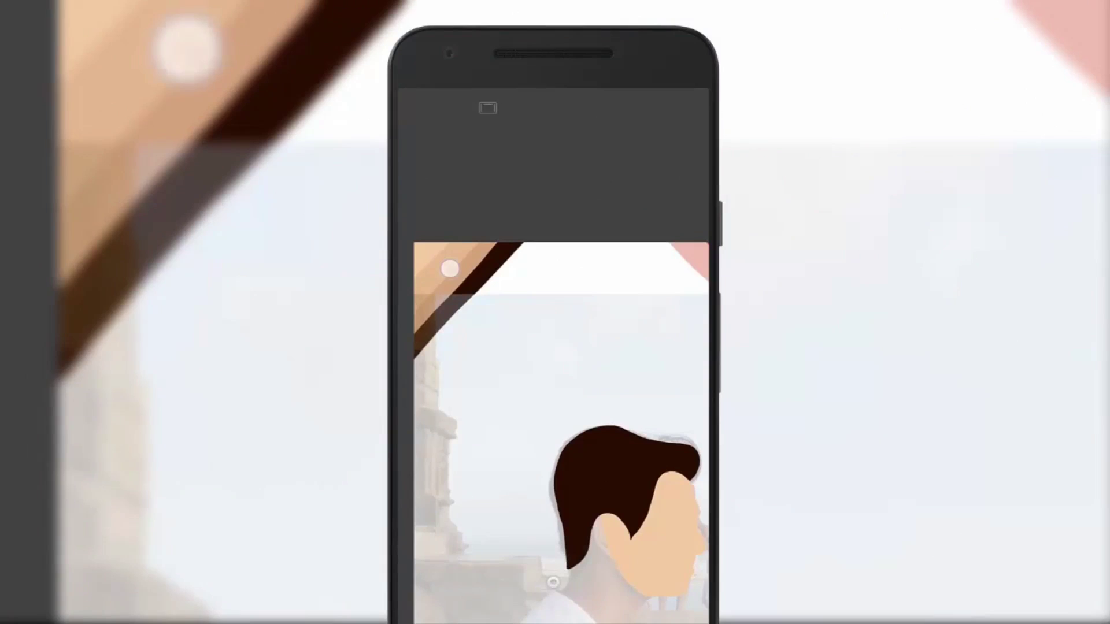
# Sample the skin colour from the corner swatch and trace the neck outline in orange
pyautogui.click(625, 333)
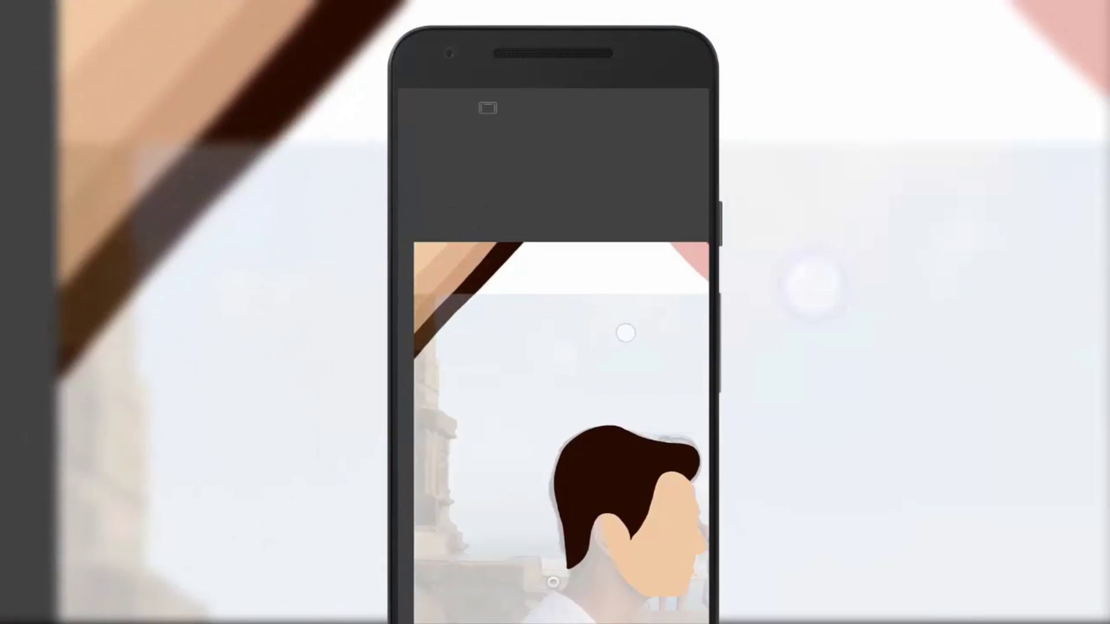
pyautogui.scroll(3, 563, 304)
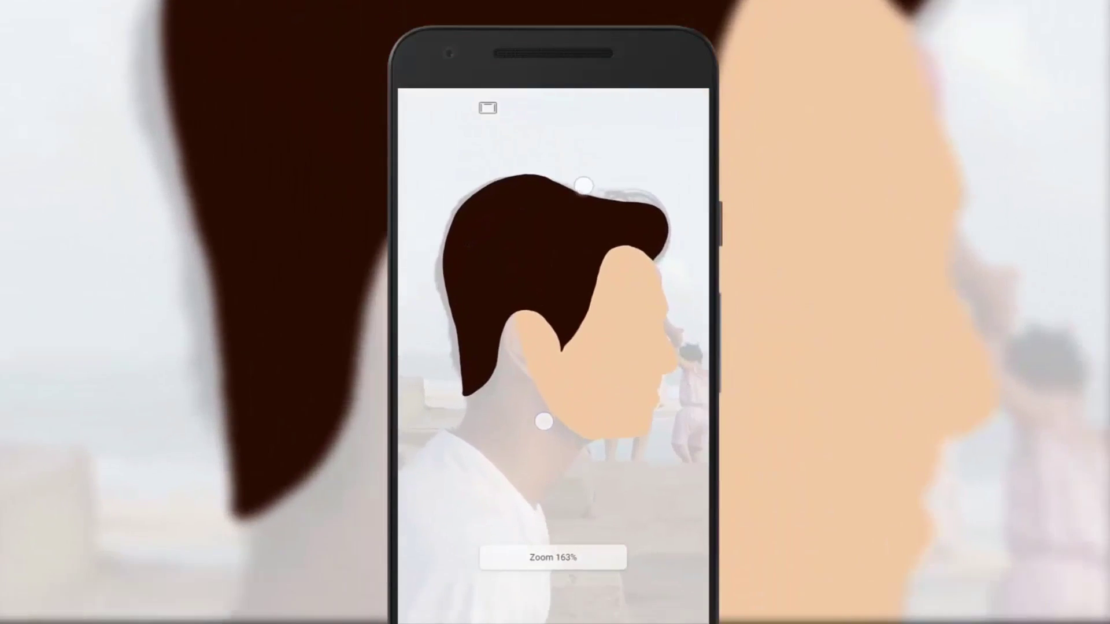
pyautogui.scroll(5, 564, 303)
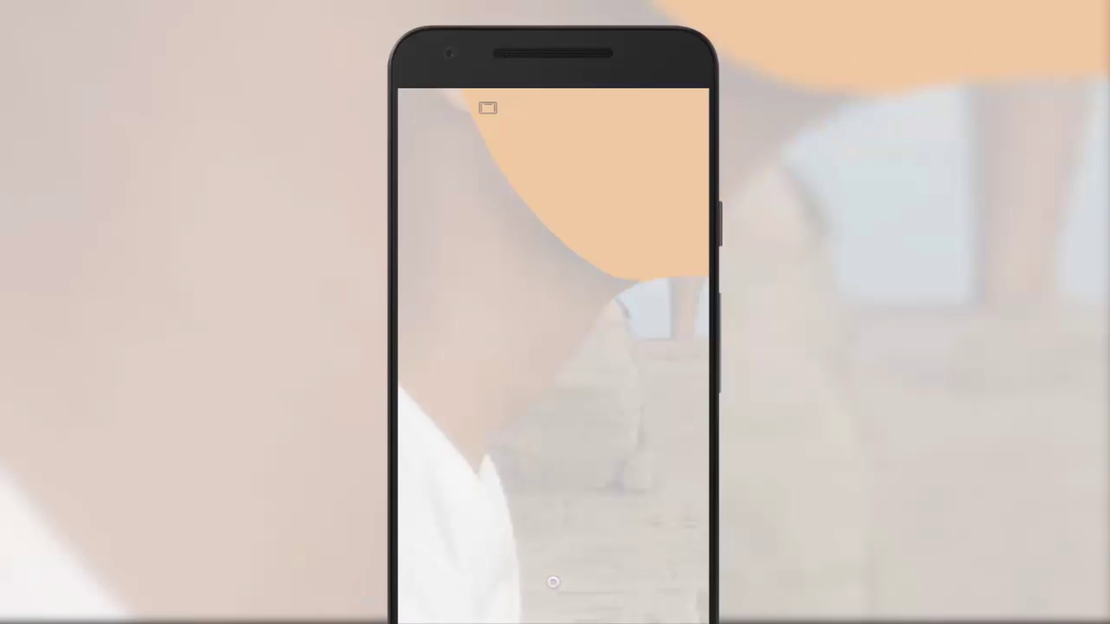
pyautogui.scroll(5, 636, 333)
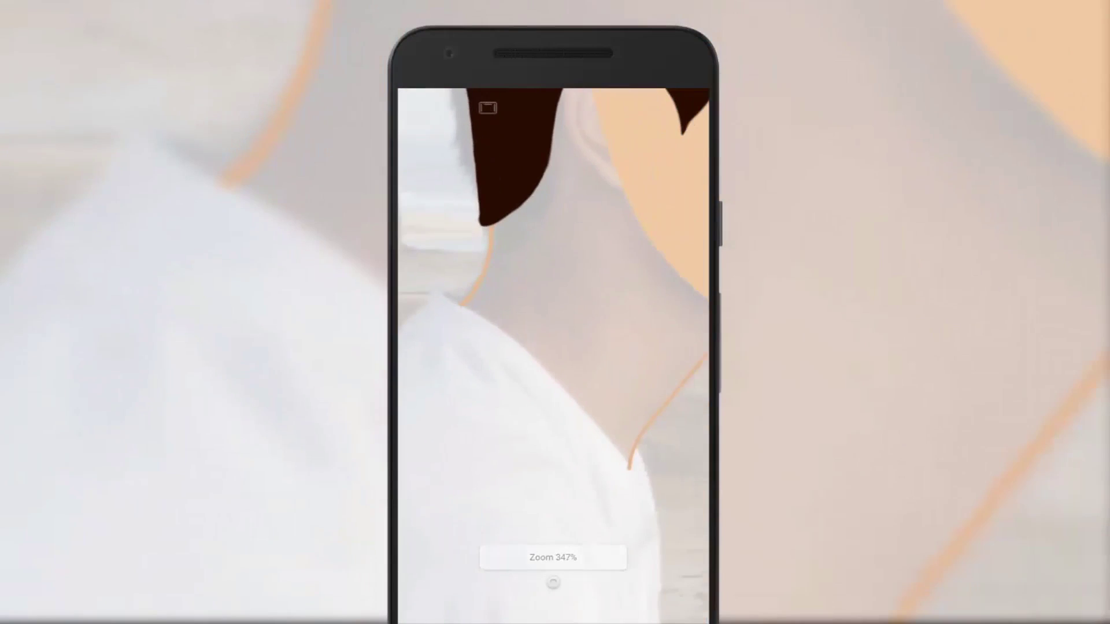
pyautogui.scroll(5, 622, 335)
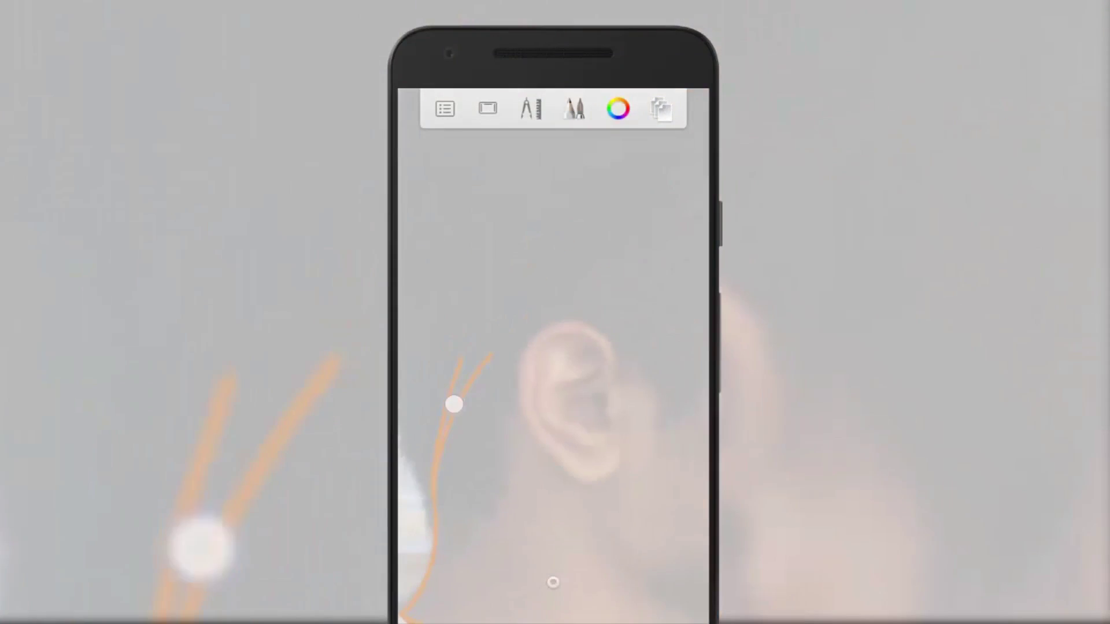
pyautogui.scroll(-3, 454, 404)
pyautogui.scroll(5, 558, 298)
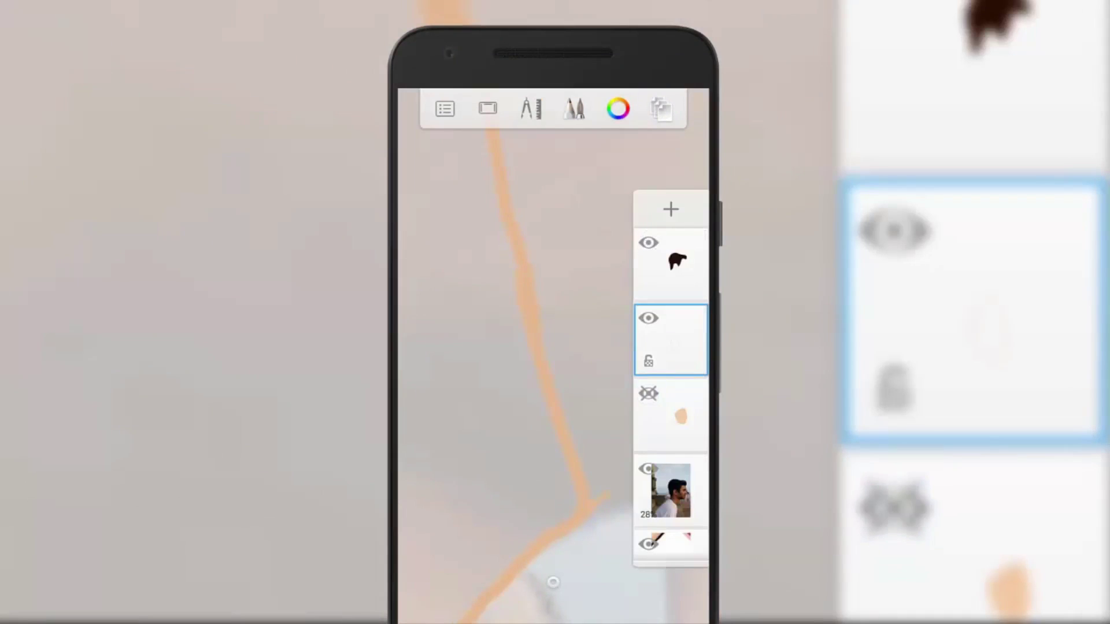
# Unhide the face layer and return to the canvas
pyautogui.click(648, 394)
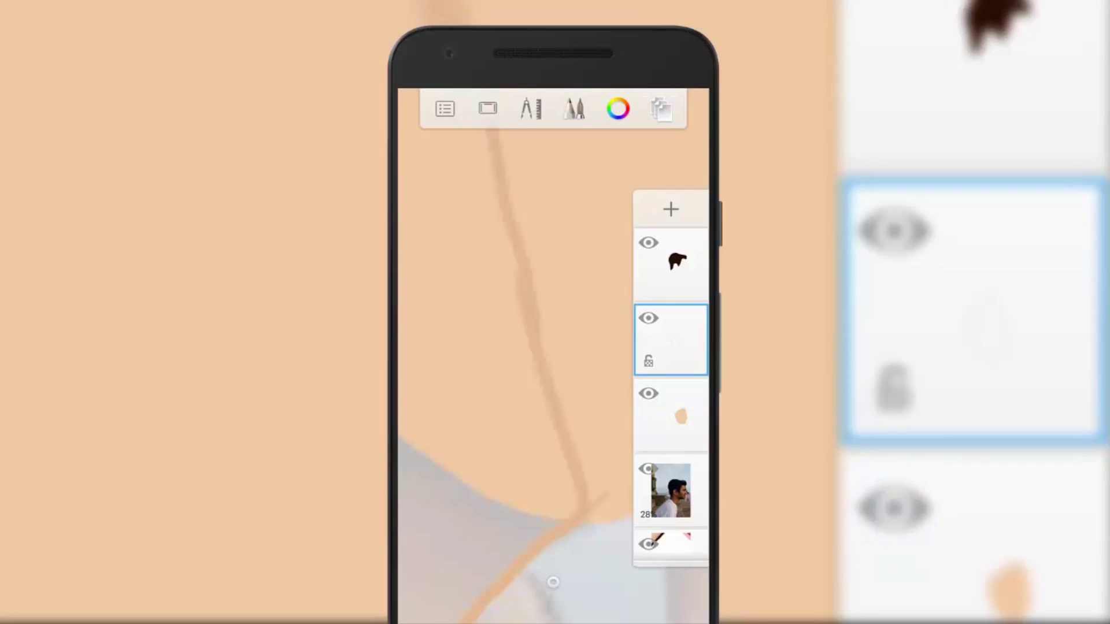
pyautogui.click(553, 582)
pyautogui.scroll(-5, 584, 347)
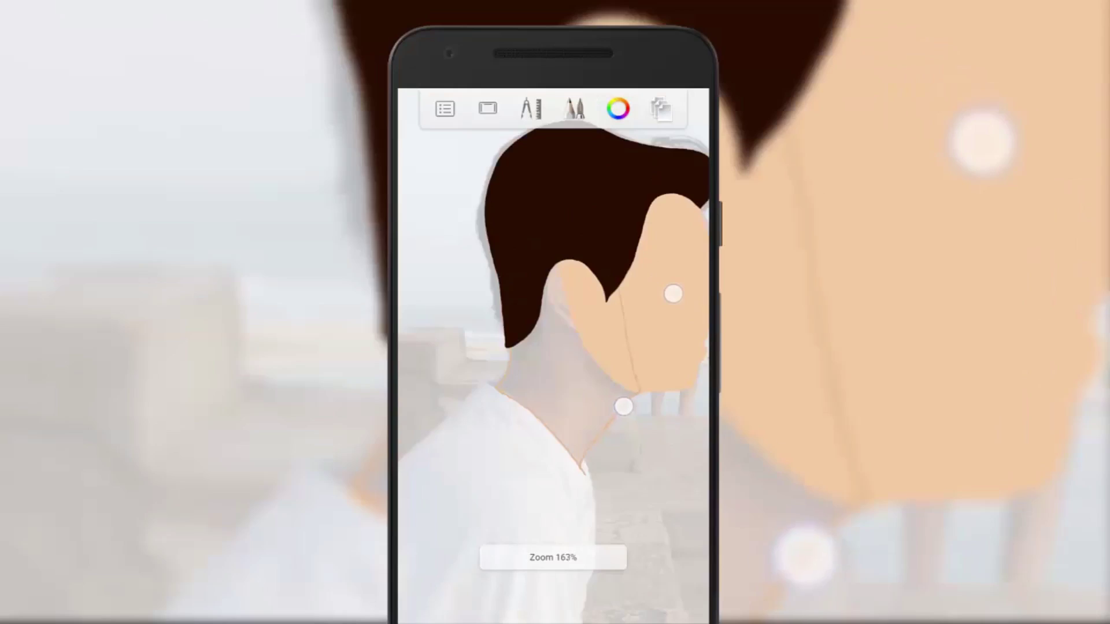
pyautogui.scroll(-1, 648, 350)
# Fill the traced neck with skin tone and move its layer below the face layer
pyautogui.click(531, 109)
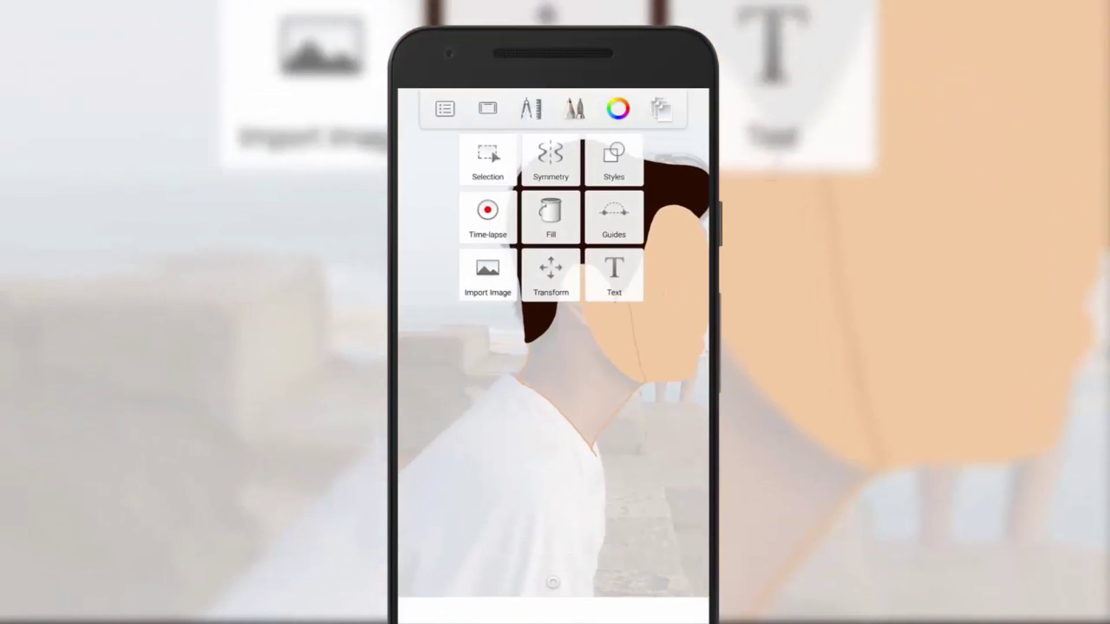
pyautogui.click(569, 213)
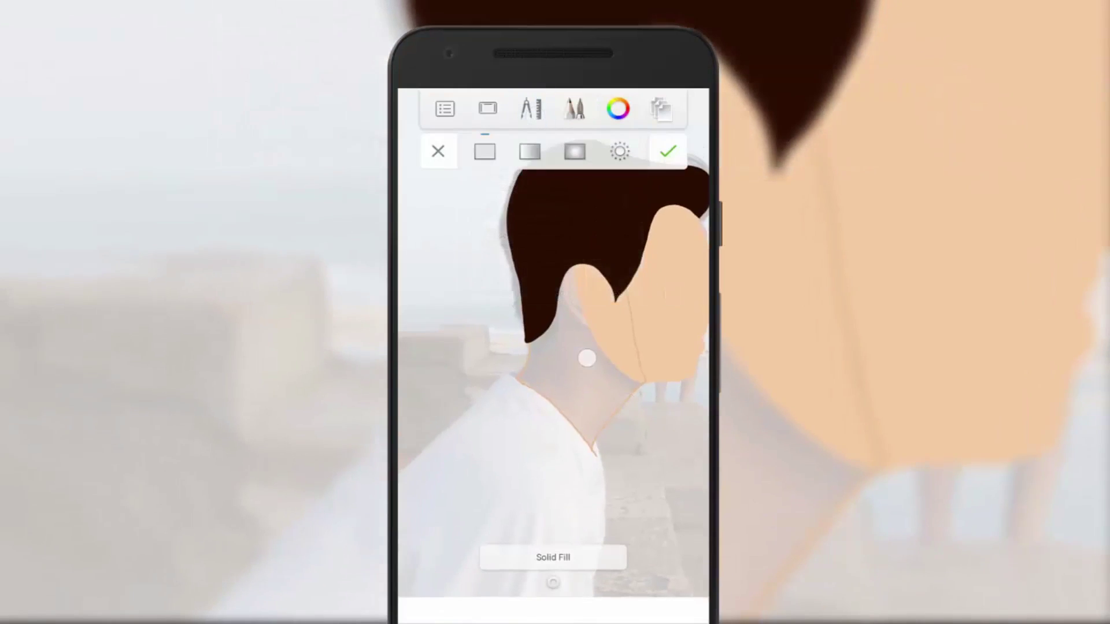
pyautogui.click(587, 358)
pyautogui.click(664, 153)
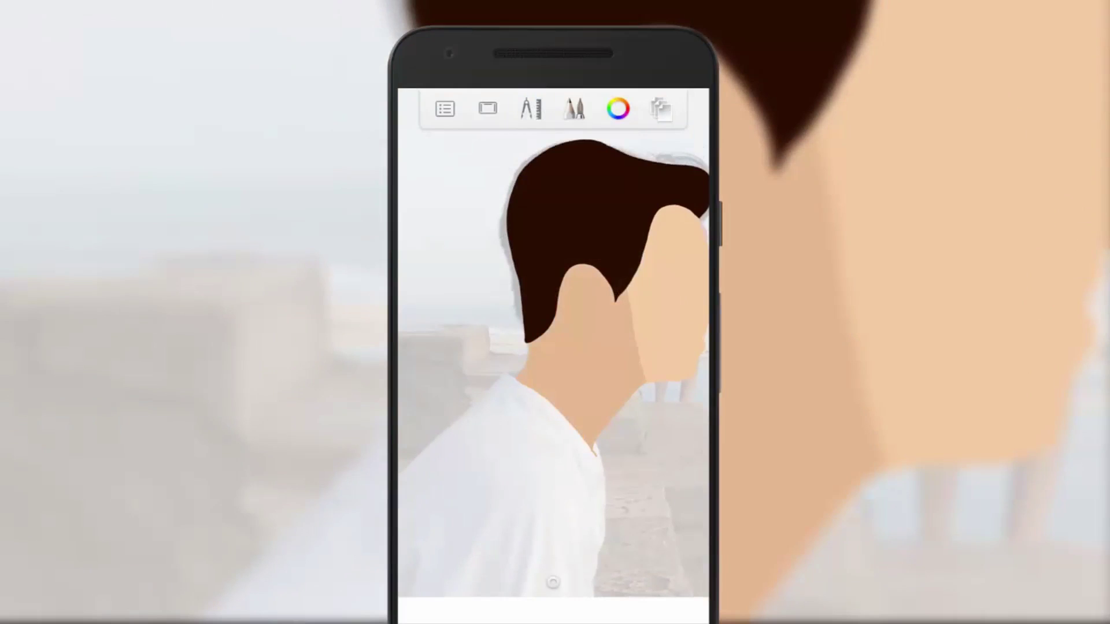
pyautogui.click(661, 108)
pyautogui.moveTo(671, 341); pyautogui.dragTo(670, 417)
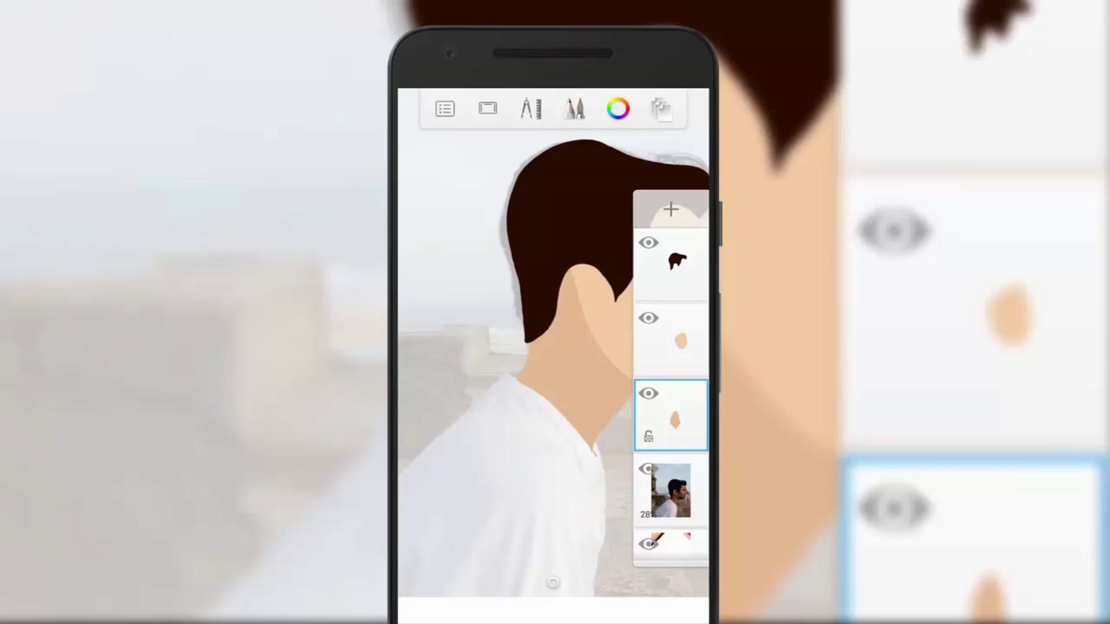
# Switch to the eraser and tidy the neck fill's edges near the face
pyautogui.click(557, 479)
pyautogui.click(574, 109)
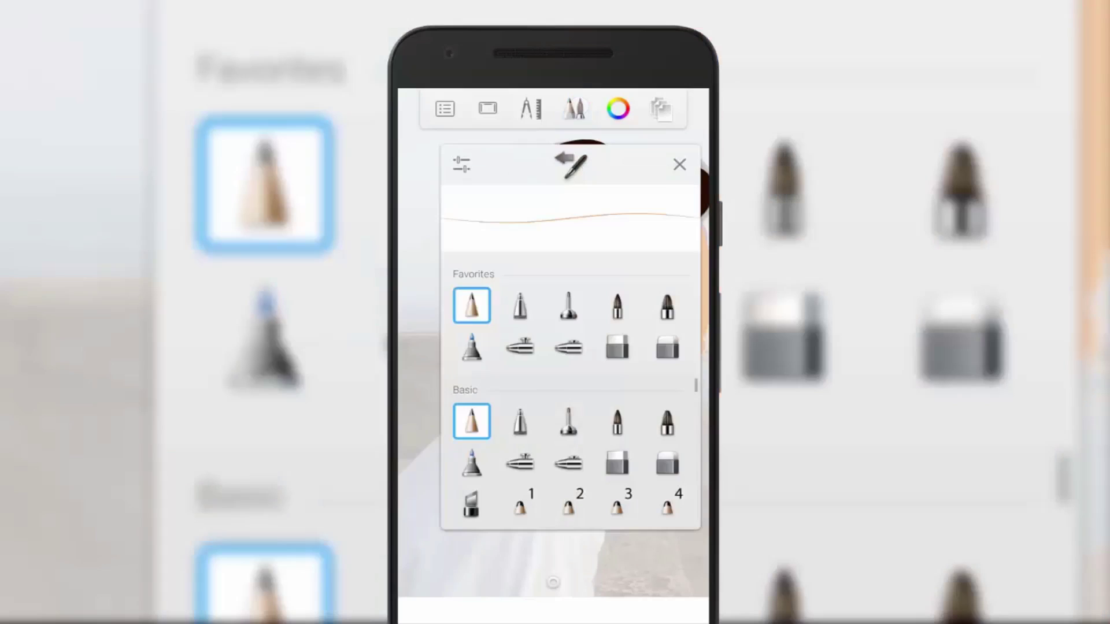
pyautogui.click(617, 347)
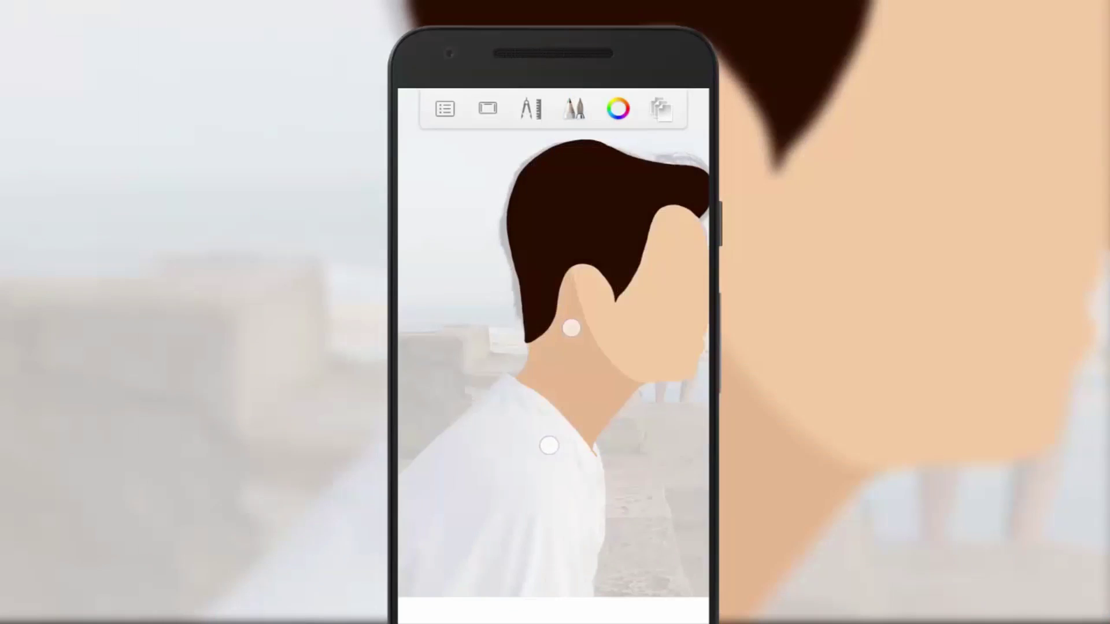
pyautogui.scroll(10, 560, 386)
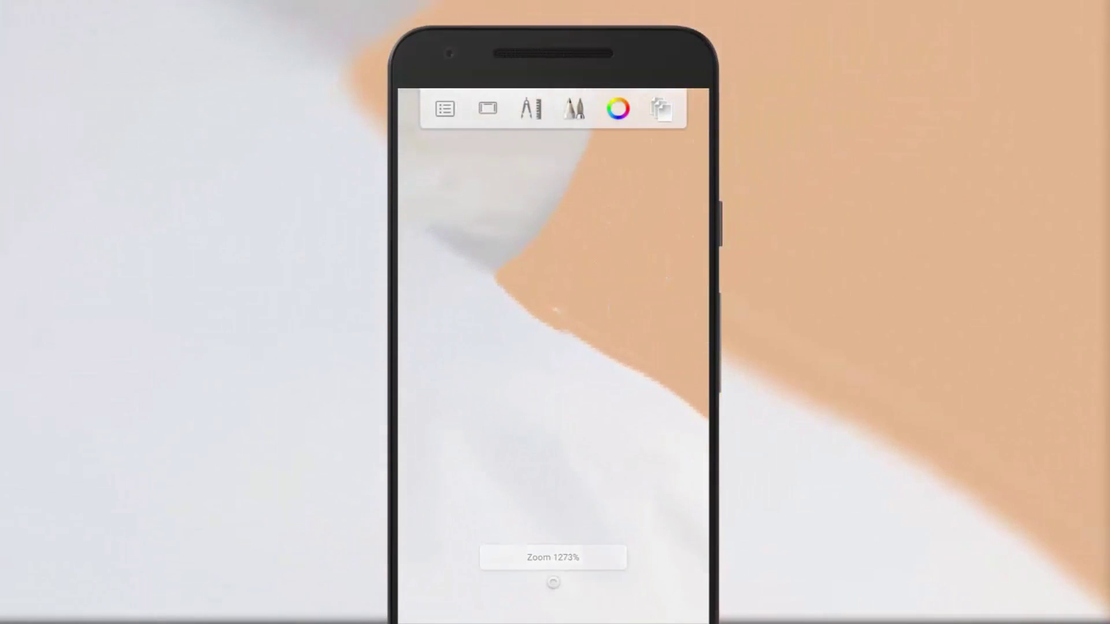
pyautogui.moveTo(598, 479)
pyautogui.mouseDown()
pyautogui.moveTo(531, 342)
pyautogui.moveTo(550, 314)
pyautogui.mouseUp()
pyautogui.scroll(3, 515, 415)
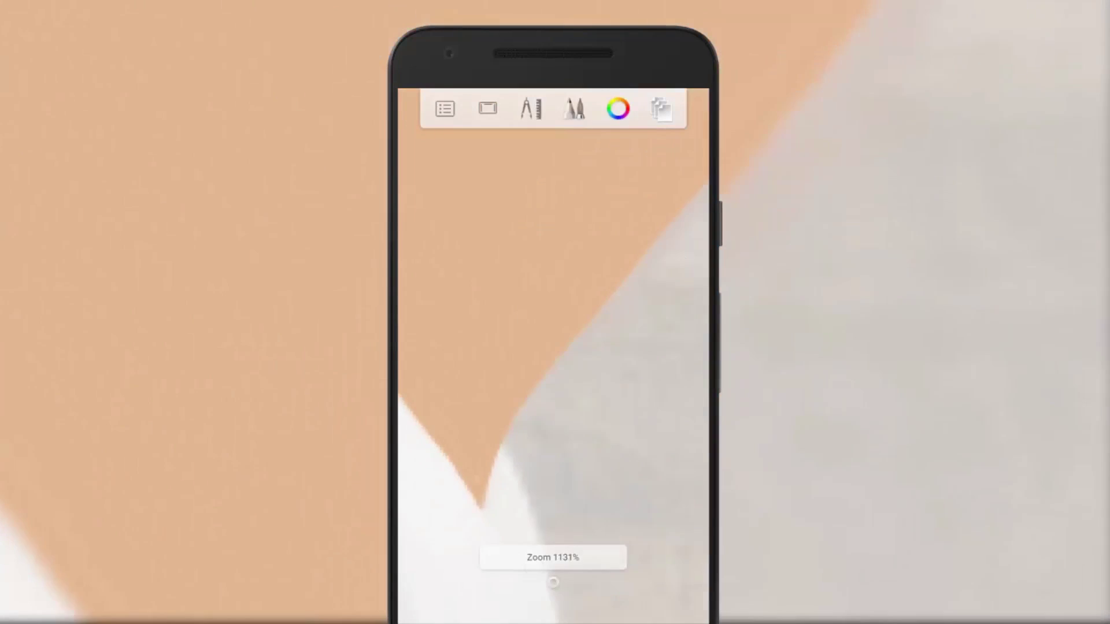
pyautogui.click(575, 108)
pyautogui.scroll(3, 553, 347)
pyautogui.click(661, 108)
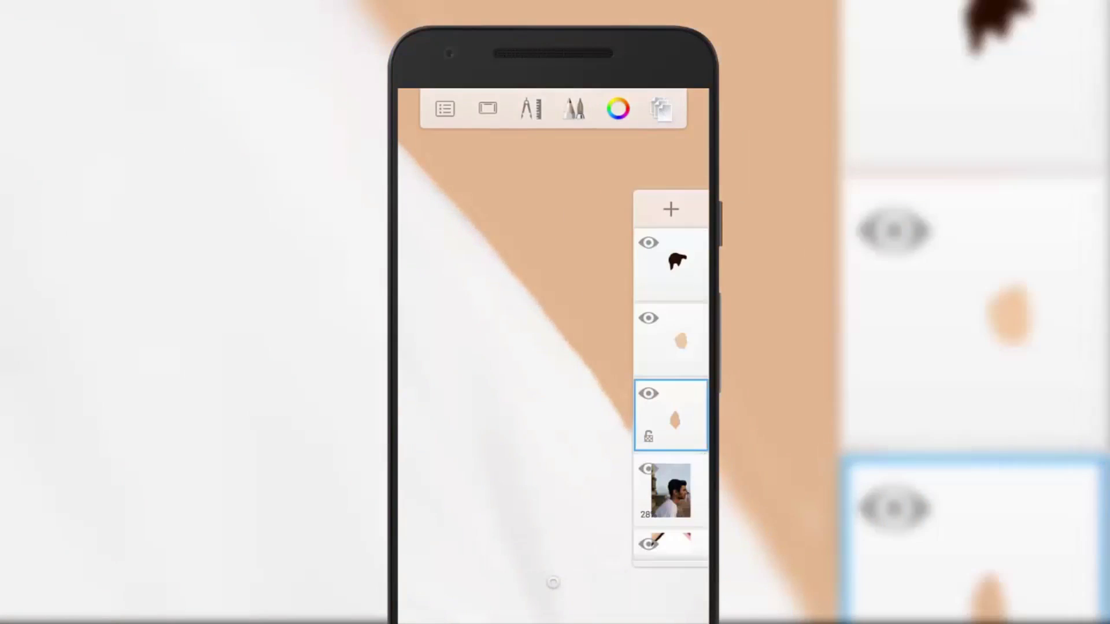
pyautogui.click(560, 289)
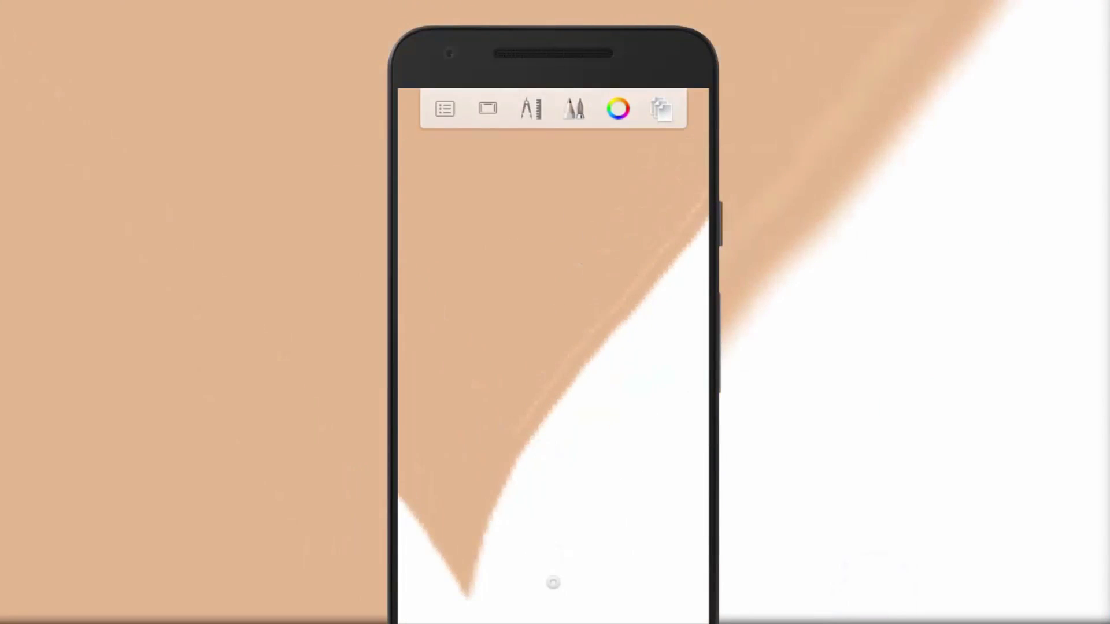
# Smooth the remaining neck edges, then bring up the layers list
pyautogui.scroll(3, 523, 404)
pyautogui.scroll(-2, 553, 347)
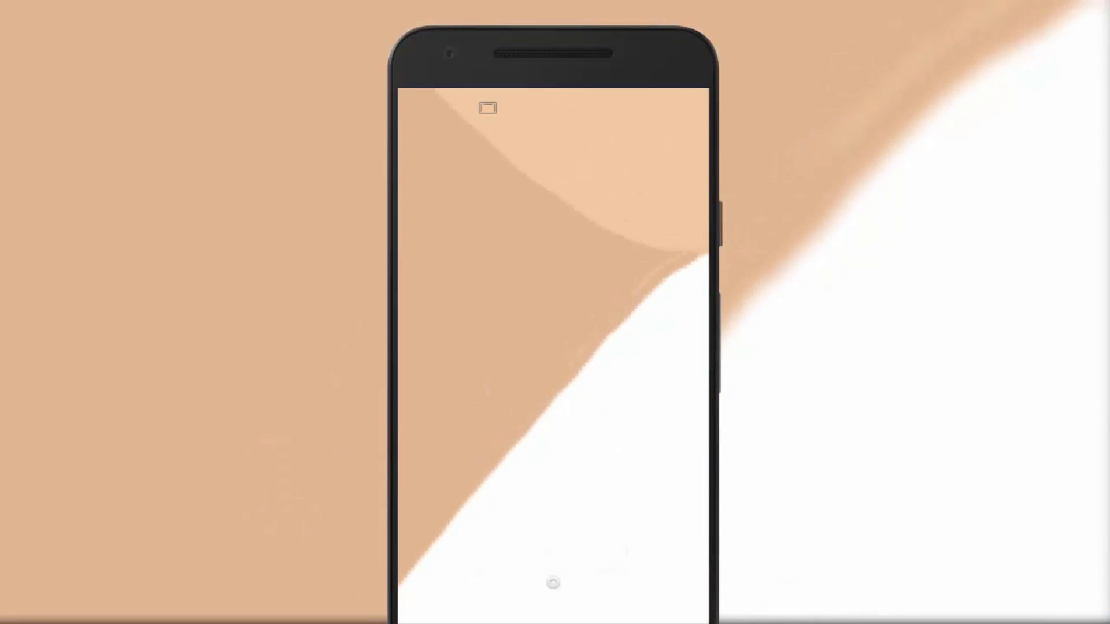
pyautogui.scroll(3, 587, 276)
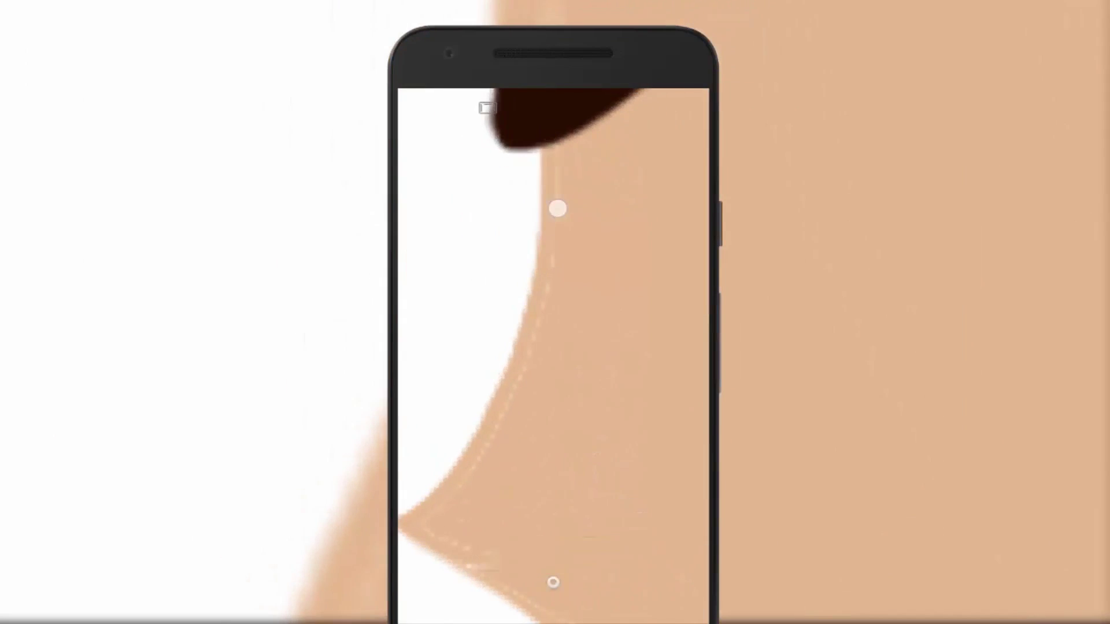
pyautogui.scroll(-3, 530, 359)
pyautogui.scroll(1, 550, 320)
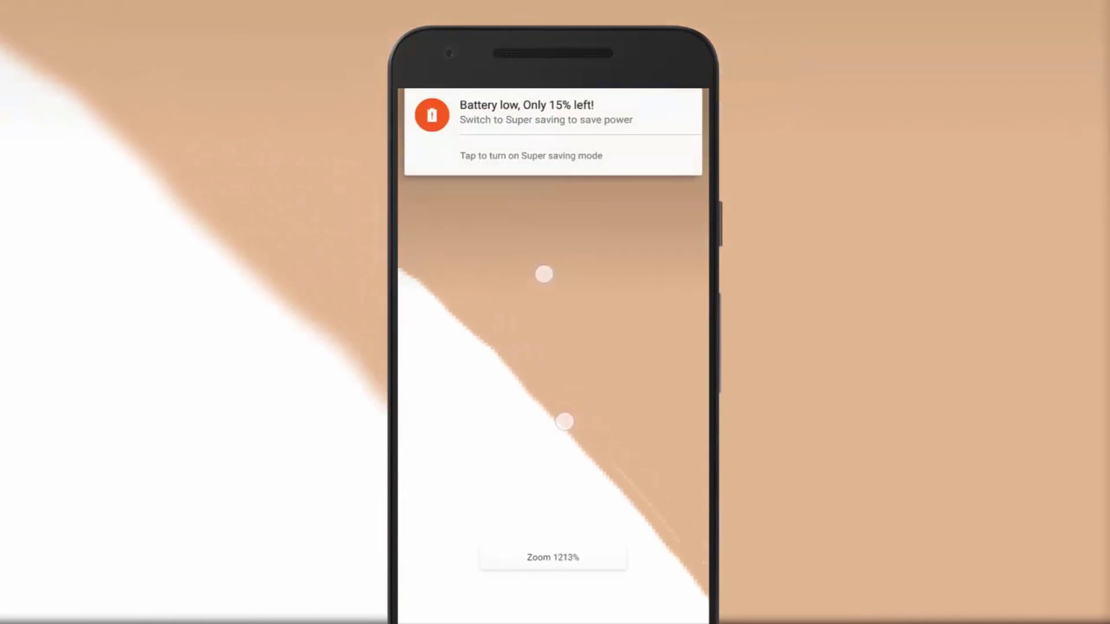
pyautogui.moveTo(474, 320); pyautogui.dragTo(561, 393)
pyautogui.scroll(-3, 553, 387)
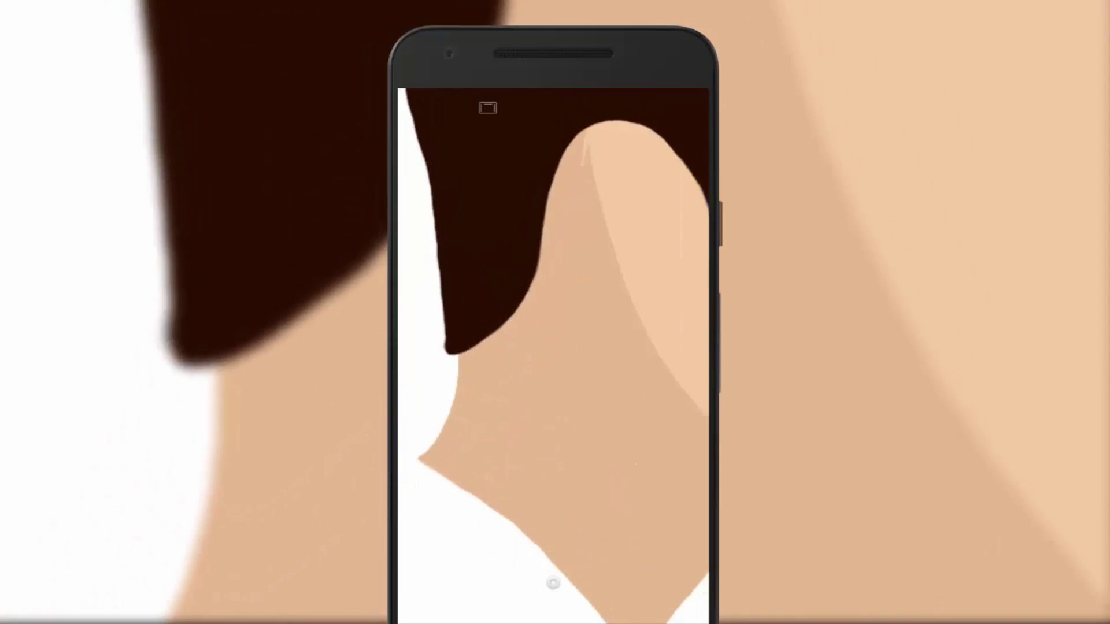
pyautogui.scroll(-2, 619, 356)
pyautogui.scroll(3, 636, 393)
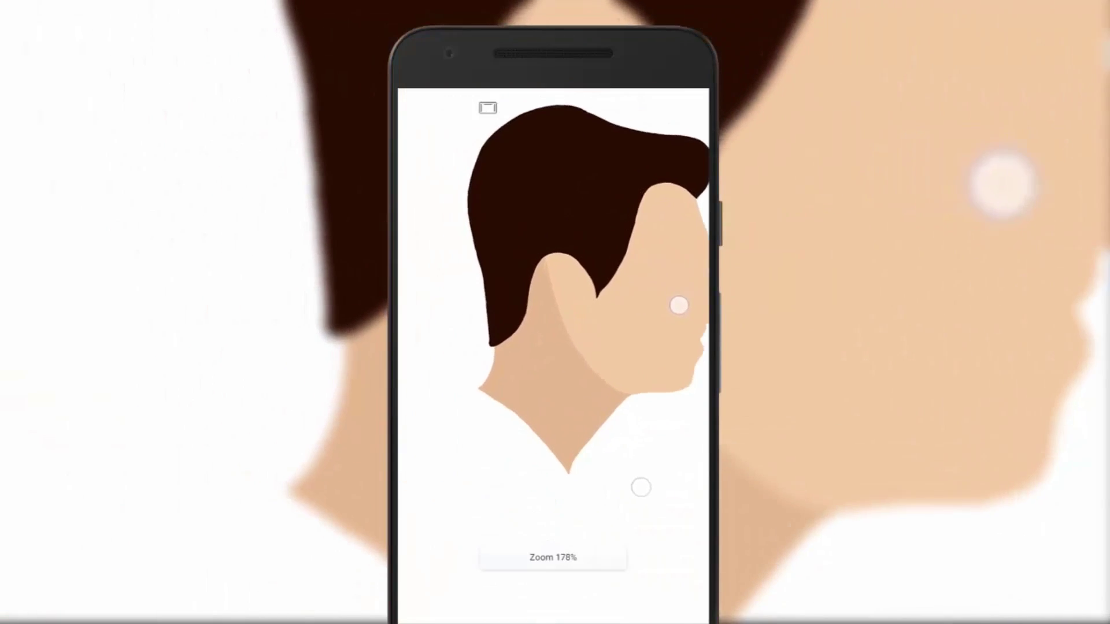
pyautogui.click(661, 108)
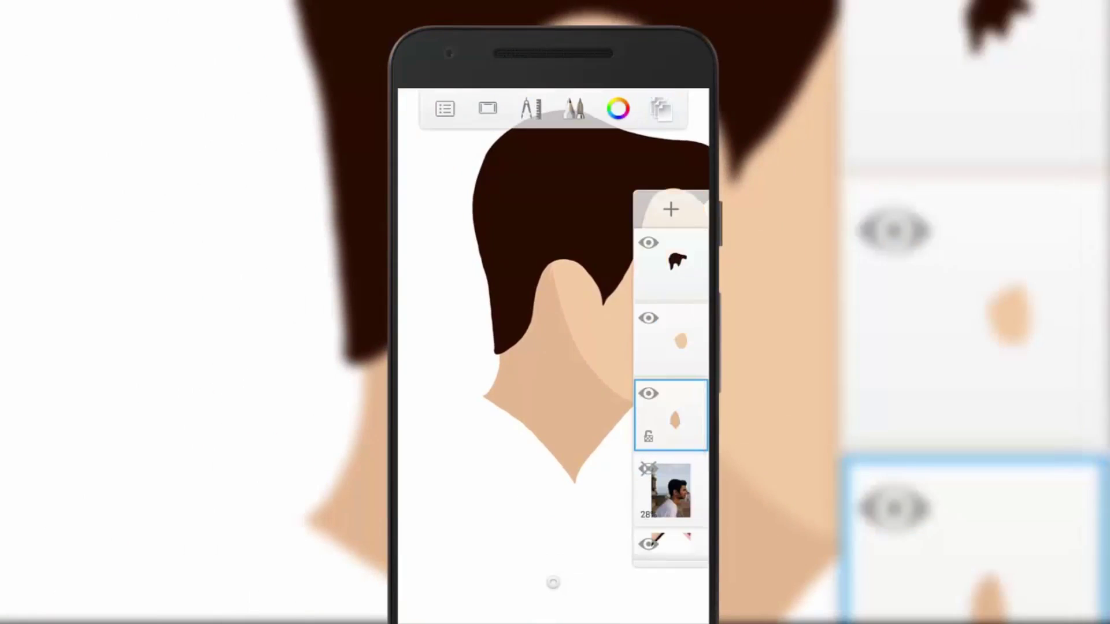
# Show the reference photo again and fade layer 3 to 36% opacity
pyautogui.click(648, 469)
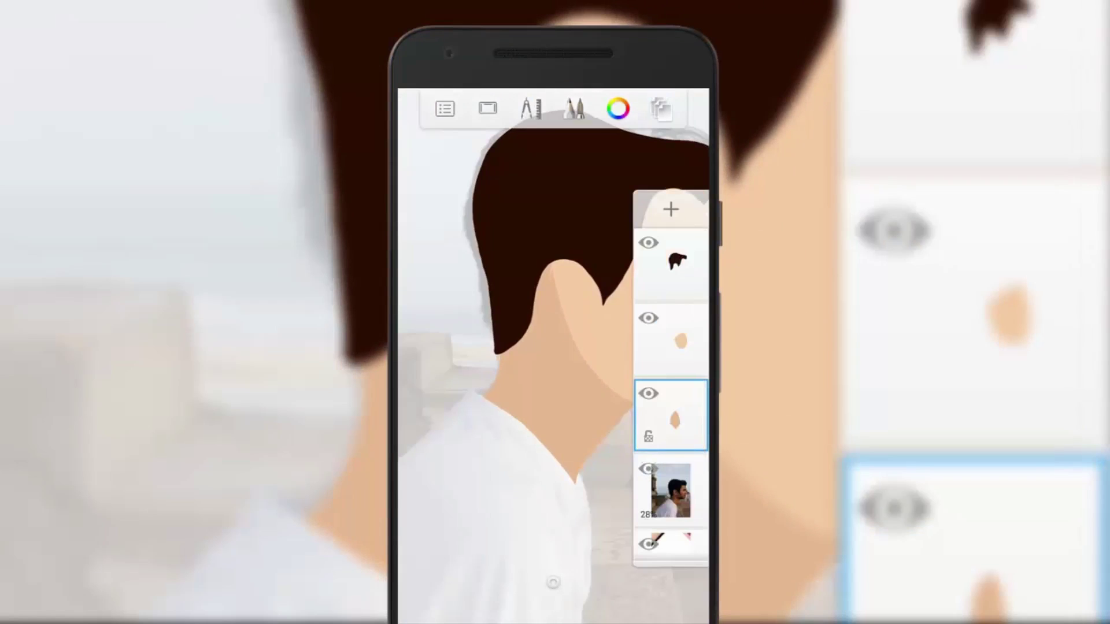
pyautogui.click(673, 428)
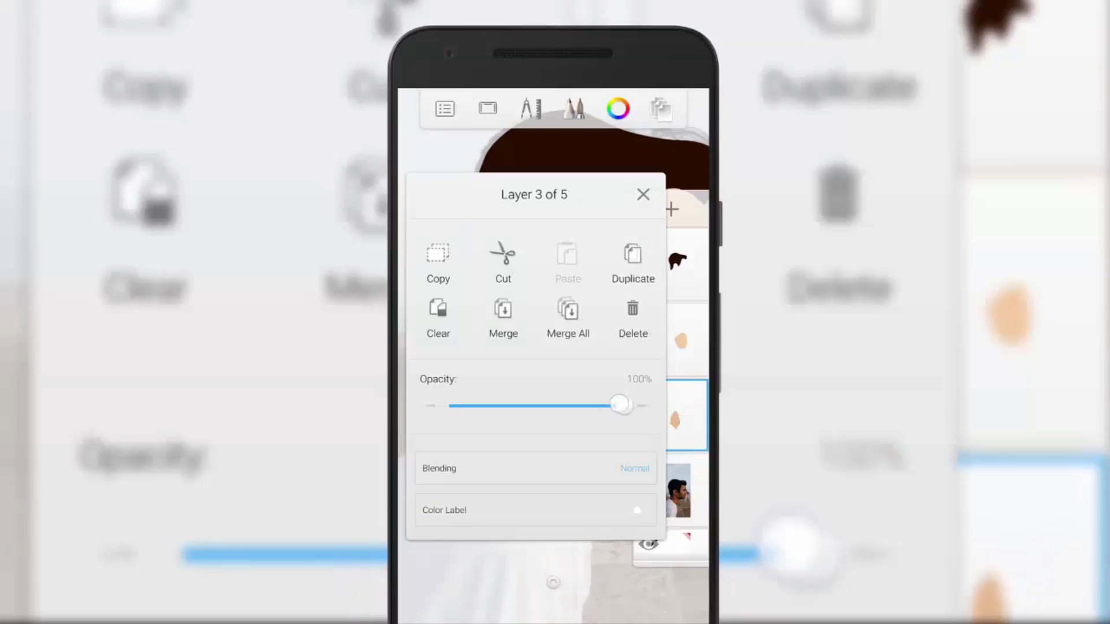
pyautogui.moveTo(619, 406); pyautogui.dragTo(510, 407)
pyautogui.click(643, 195)
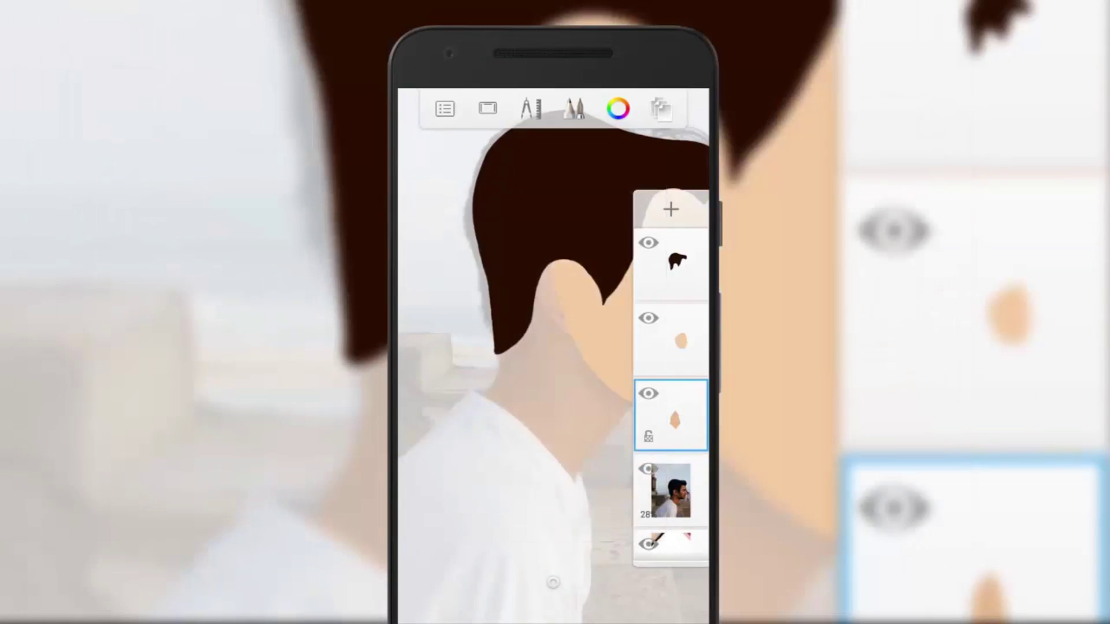
# Fade the second skin layer to 40% opacity and add a new empty layer above it
pyautogui.click(671, 340)
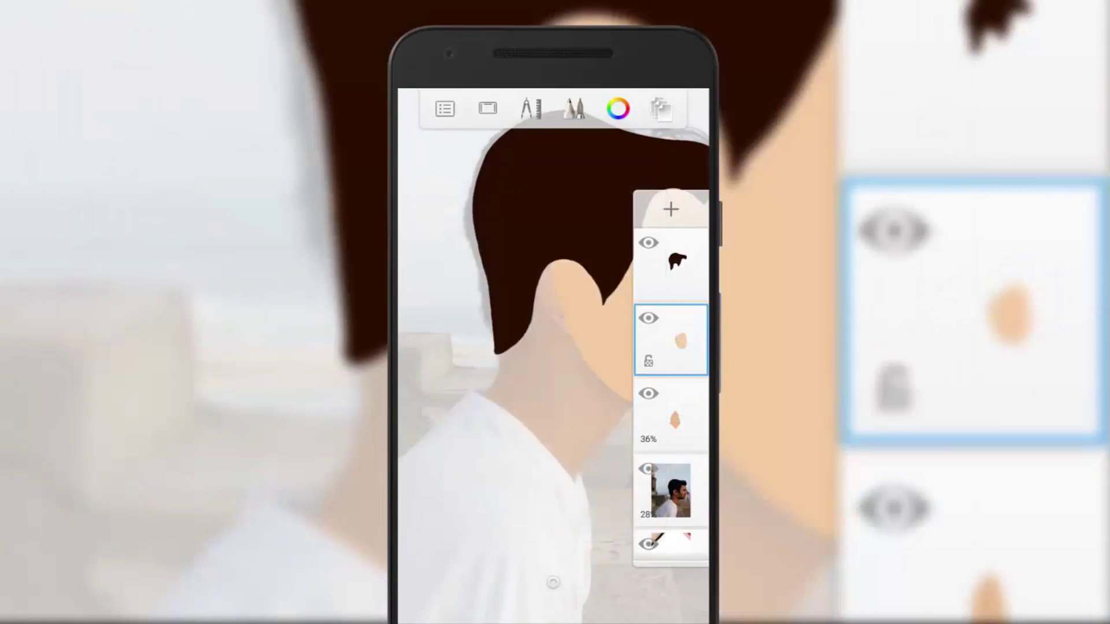
pyautogui.click(672, 342)
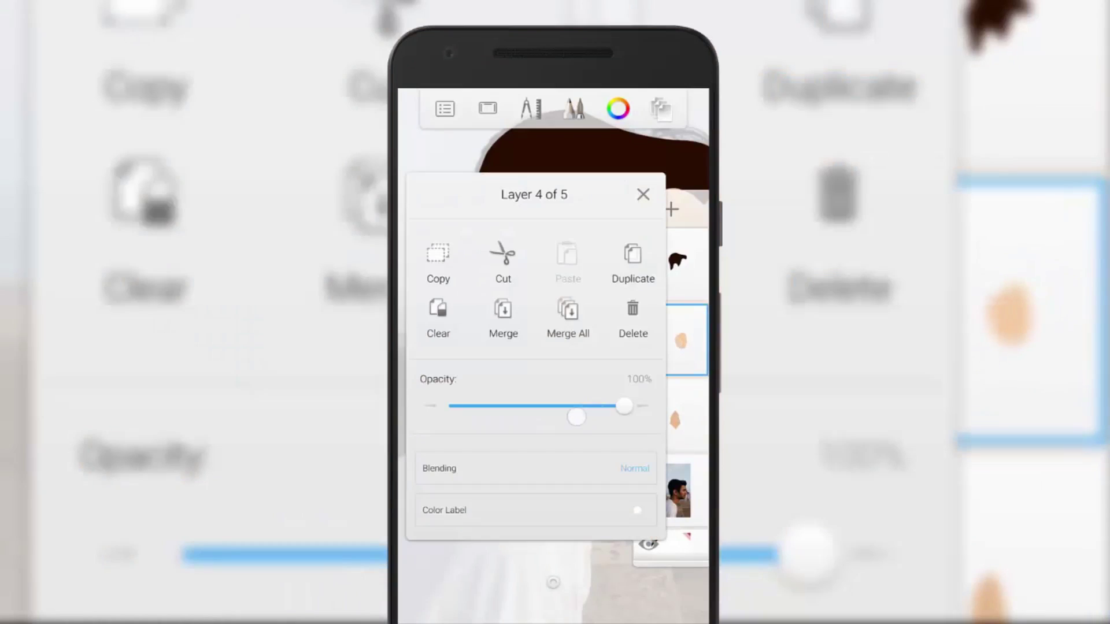
pyautogui.moveTo(576, 417); pyautogui.dragTo(520, 426)
pyautogui.click(643, 194)
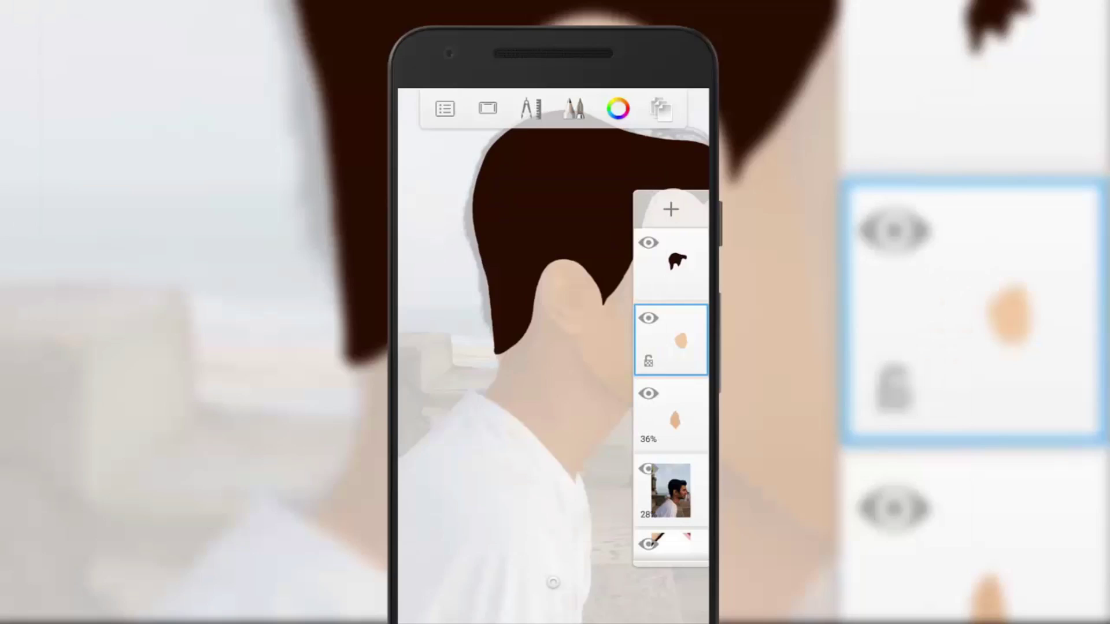
pyautogui.click(671, 209)
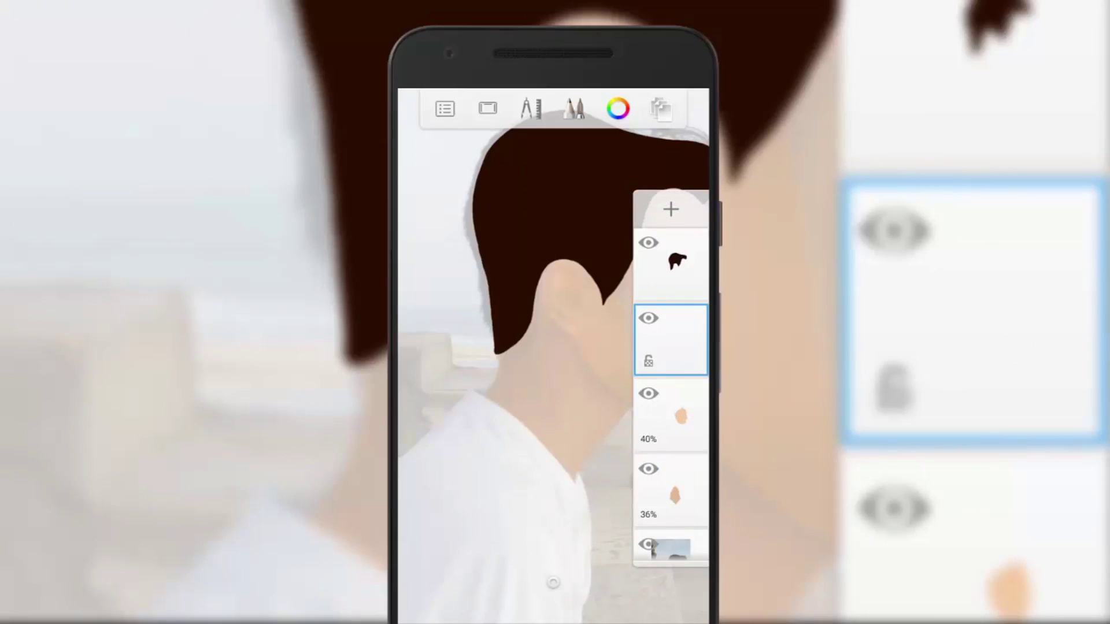
pyautogui.click(582, 365)
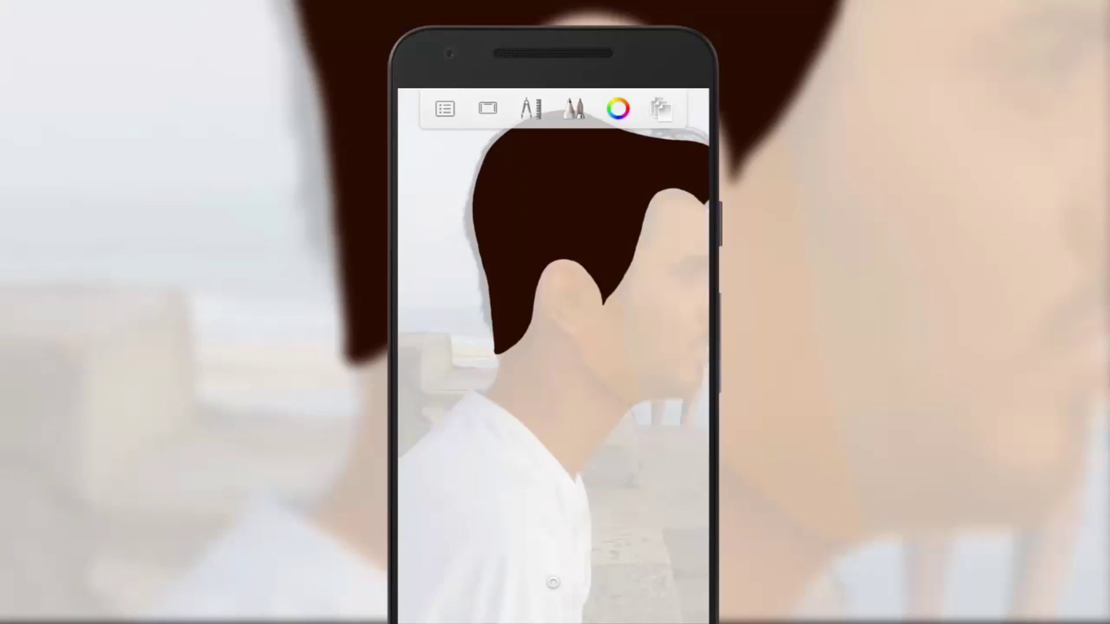
pyautogui.click(618, 108)
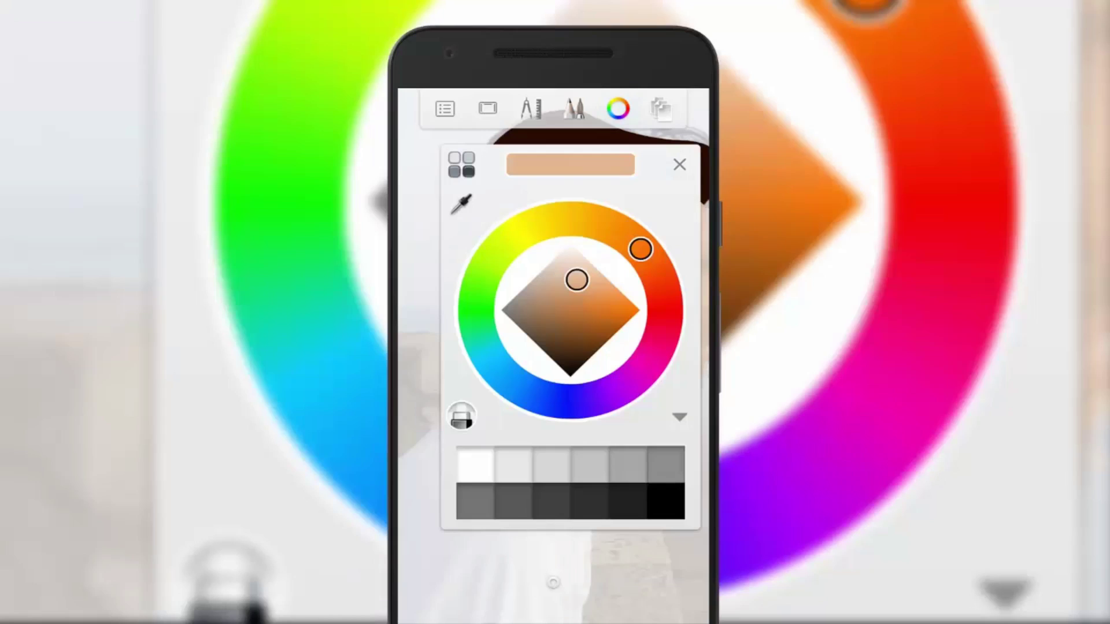
# Choose a darker orange and outline the ear with it
pyautogui.moveTo(573, 284); pyautogui.dragTo(580, 291)
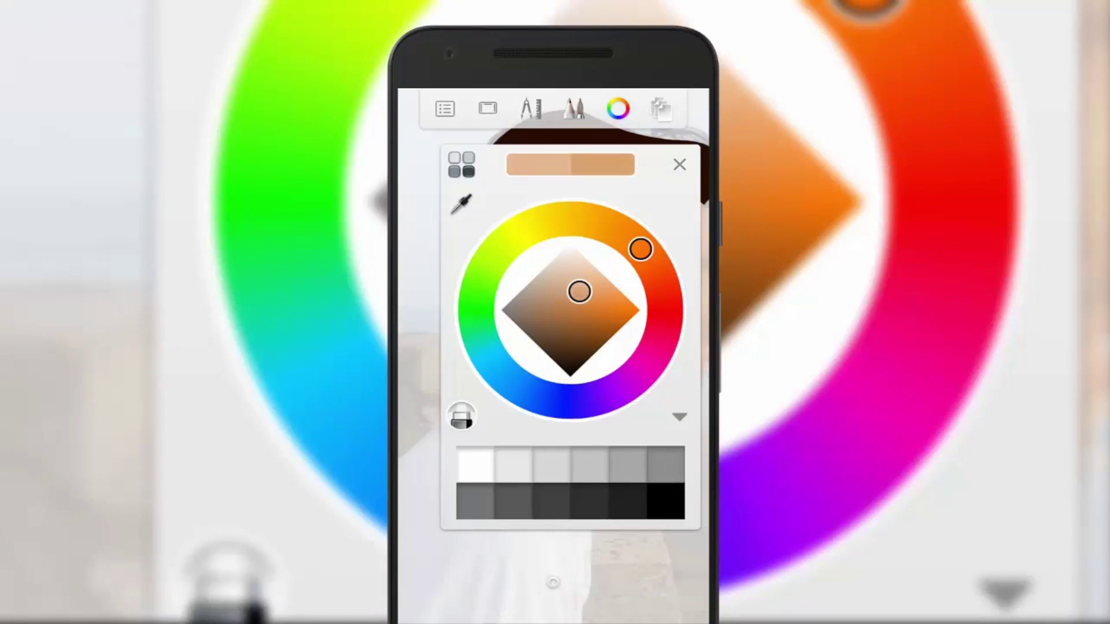
pyautogui.click(676, 165)
pyautogui.scroll(5, 604, 301)
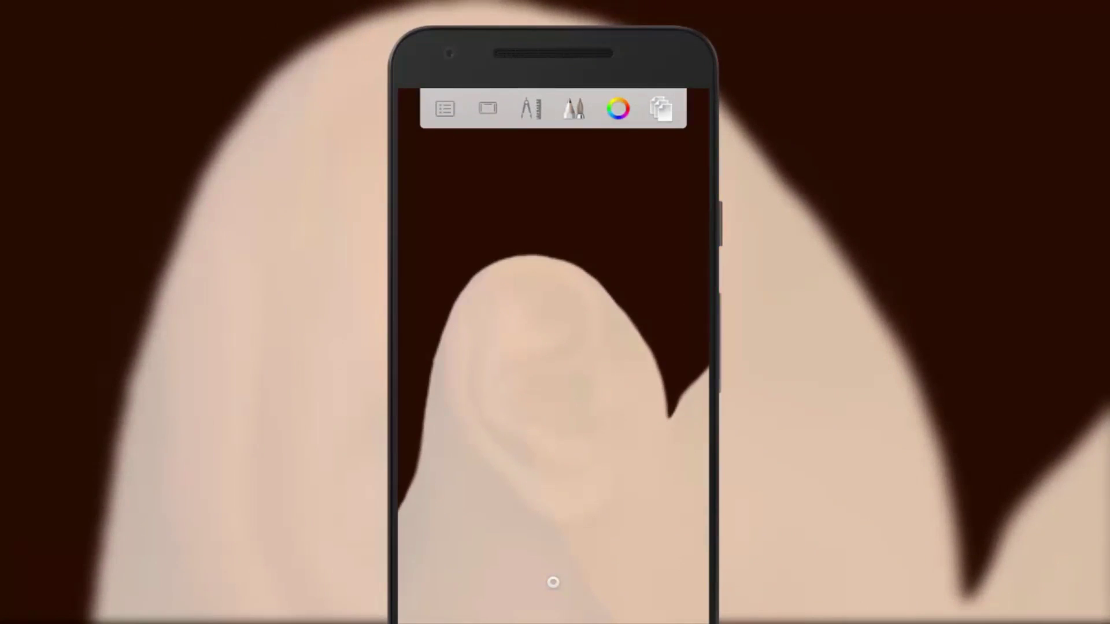
pyautogui.moveTo(443, 332)
pyautogui.mouseDown()
pyautogui.moveTo(508, 516)
pyautogui.moveTo(617, 307)
pyautogui.mouseUp()
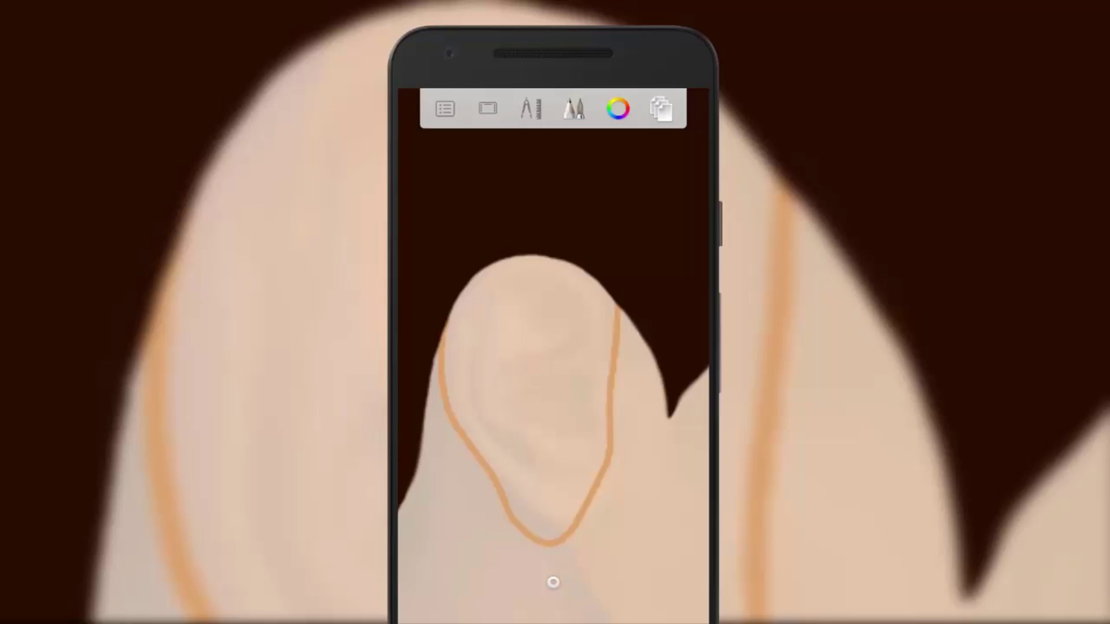
pyautogui.scroll(-5, 609, 327)
pyautogui.scroll(10, 604, 336)
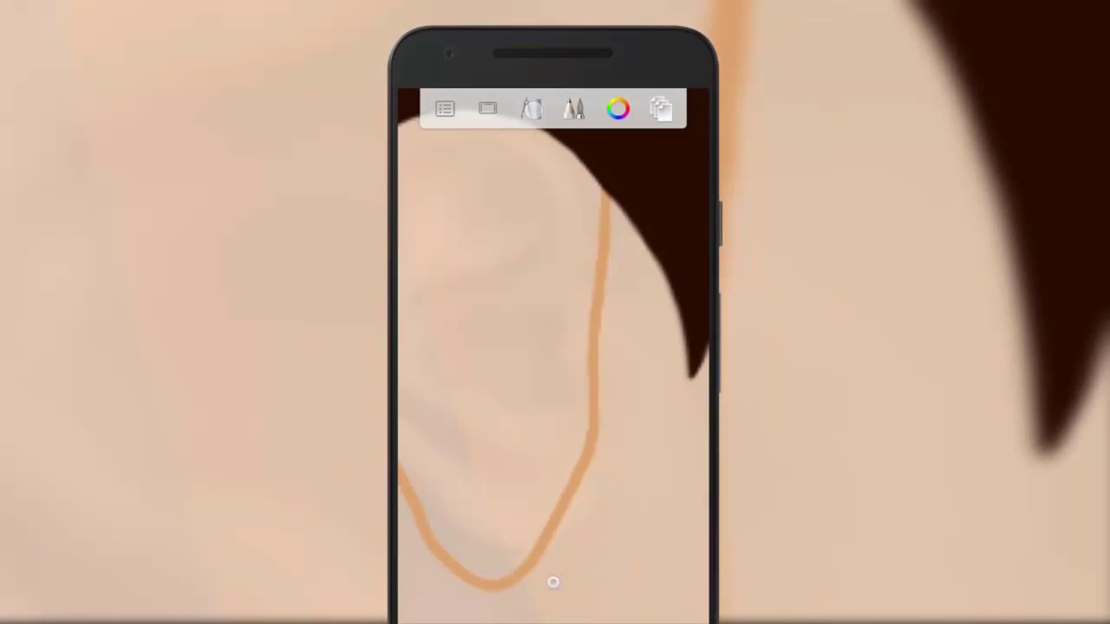
# Fill the ear outline solid with the darker orange
pyautogui.click(531, 109)
pyautogui.click(556, 226)
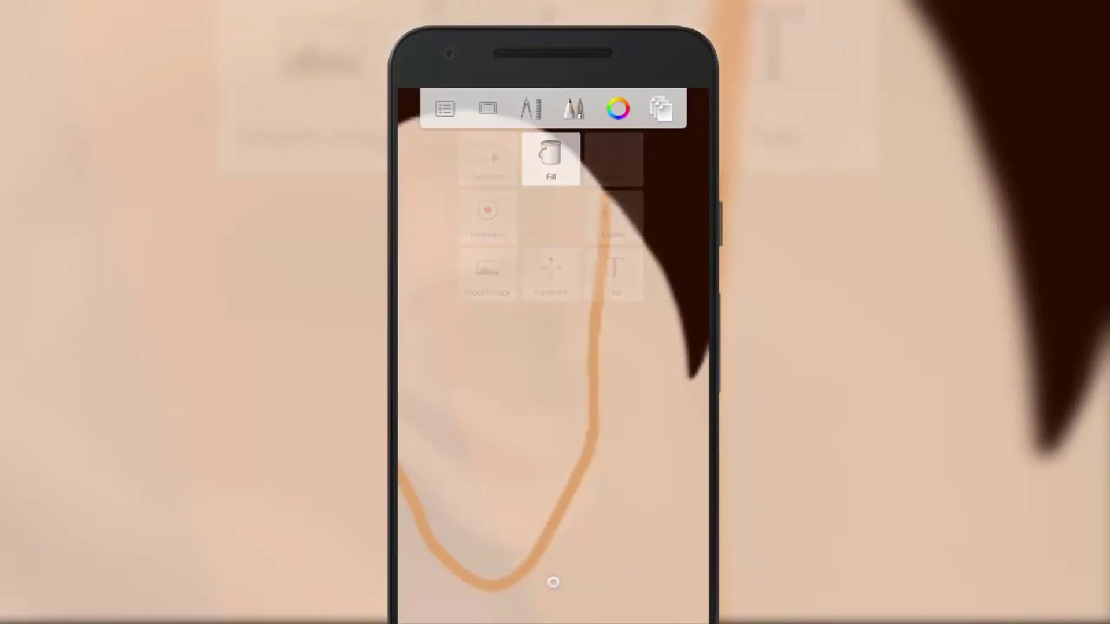
pyautogui.scroll(-5, 638, 347)
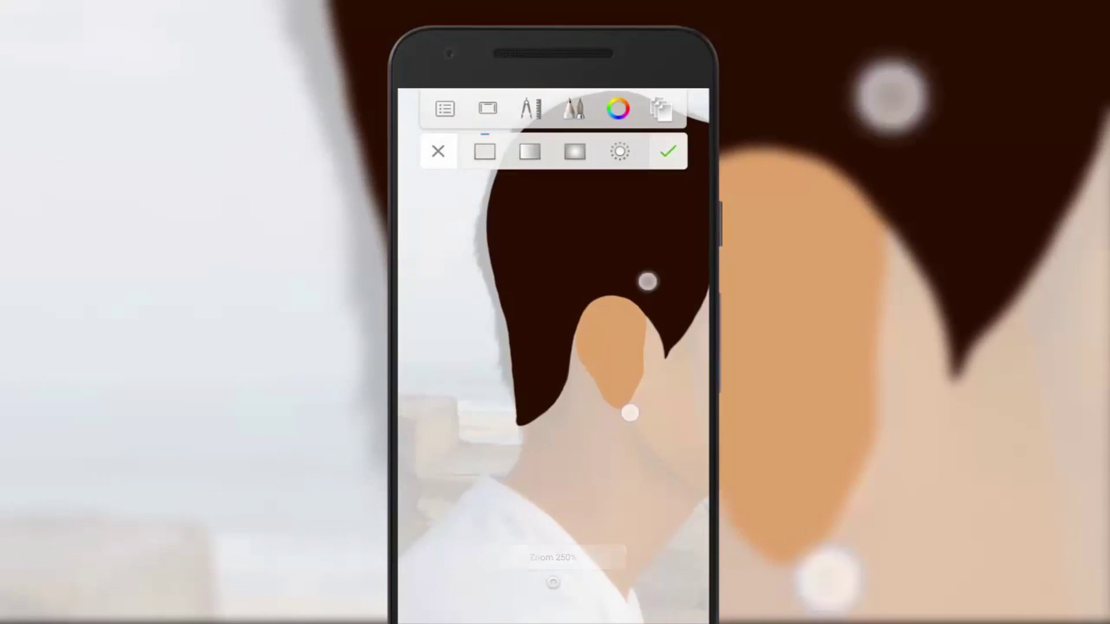
pyautogui.scroll(5, 638, 347)
pyautogui.click(668, 151)
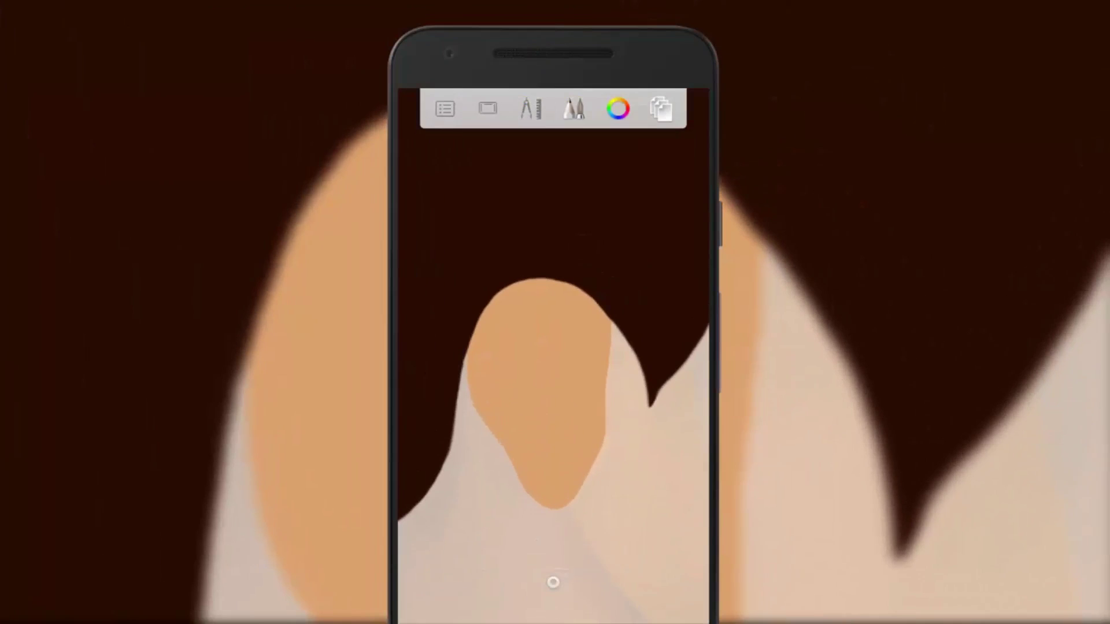
# Restore the skin layer faded to 40% back to full opacity
pyautogui.click(661, 108)
pyautogui.click(671, 405)
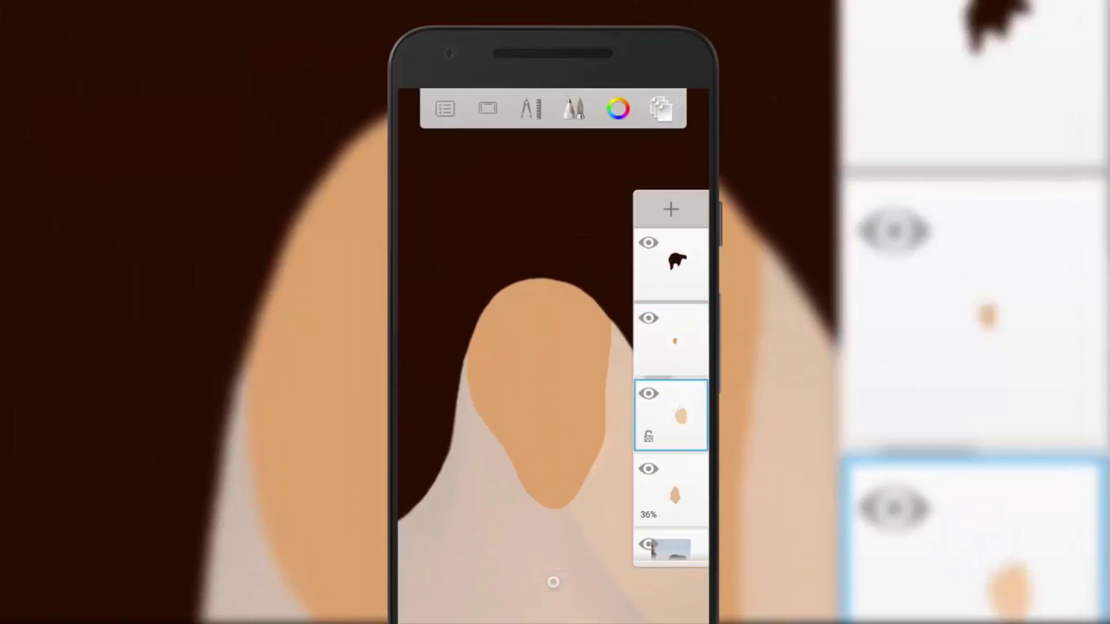
pyautogui.click(671, 404)
pyautogui.moveTo(518, 406); pyautogui.dragTo(623, 406)
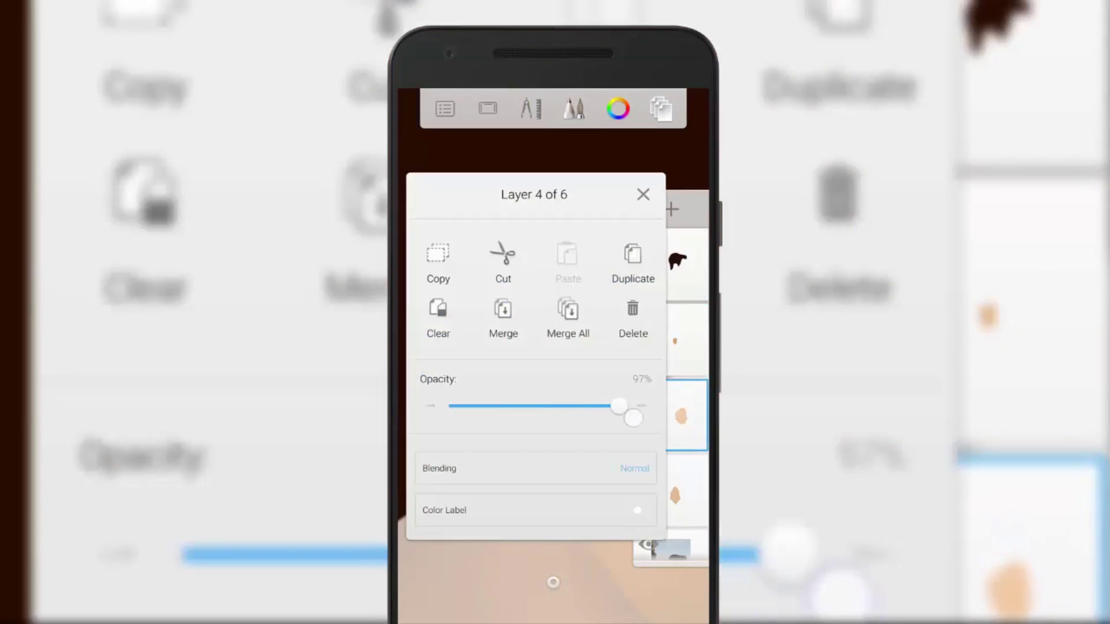
pyautogui.click(643, 194)
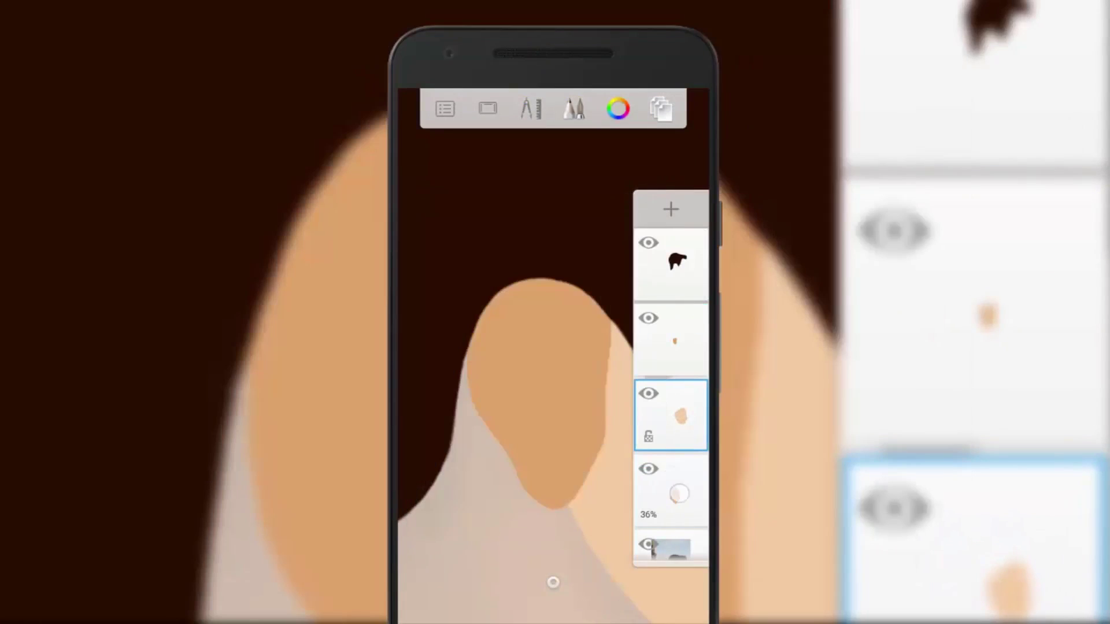
# Restore the 36% layer to 100% opacity and reselect the ear layer
pyautogui.click(672, 491)
pyautogui.click(671, 491)
pyautogui.moveTo(512, 406); pyautogui.dragTo(623, 406)
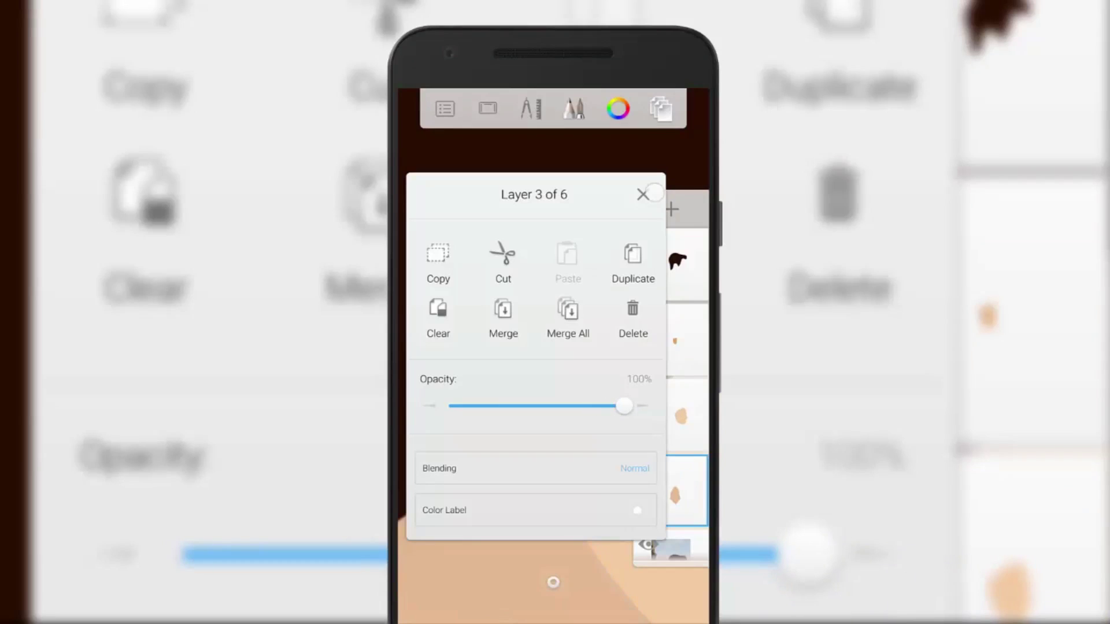
pyautogui.click(643, 194)
pyautogui.click(672, 339)
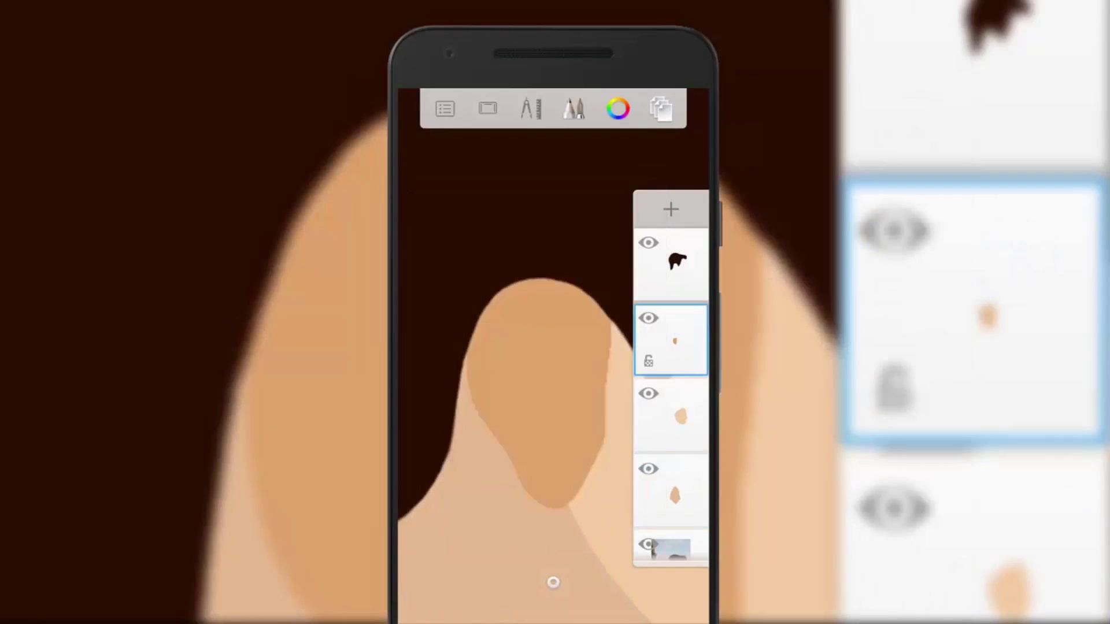
pyautogui.click(574, 109)
pyautogui.click(679, 165)
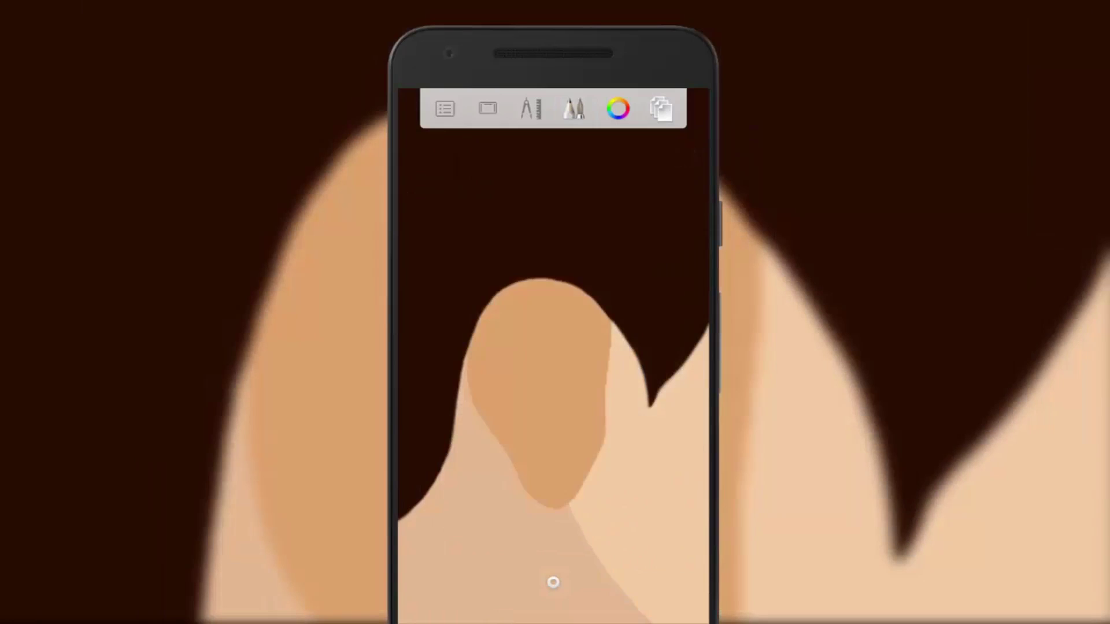
pyautogui.scroll(5, 549, 392)
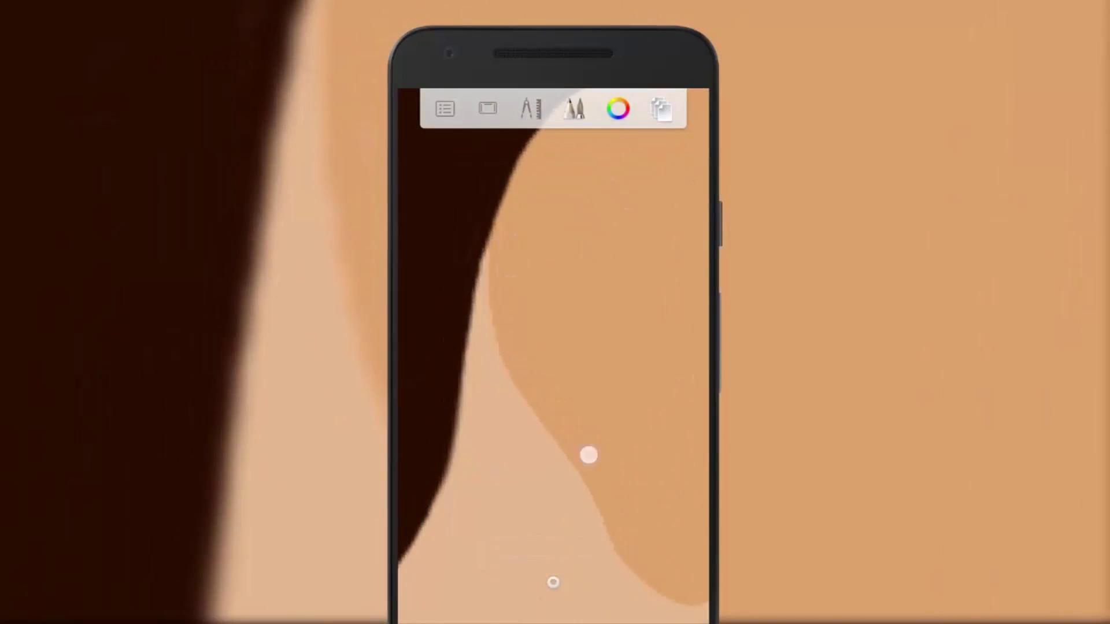
# Add a new empty layer for the next stroke
pyautogui.moveTo(512, 335)
pyautogui.mouseDown()
pyautogui.moveTo(583, 454)
pyautogui.moveTo(531, 427)
pyautogui.moveTo(570, 395)
pyautogui.moveTo(555, 363)
pyautogui.mouseUp()
pyautogui.scroll(-5, 555, 363)
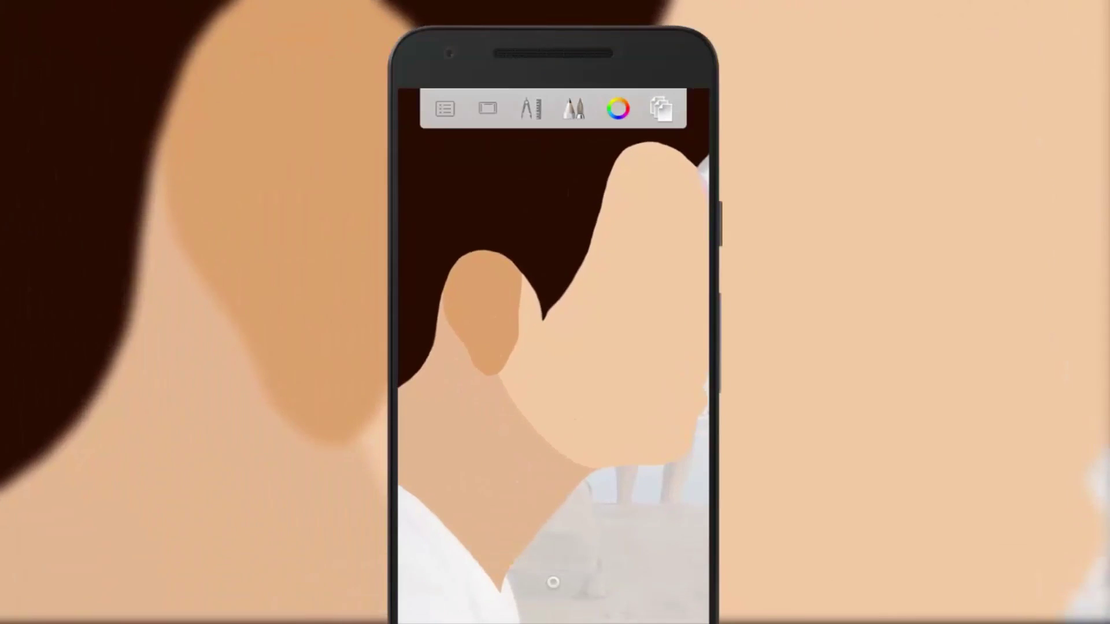
pyautogui.scroll(-5, 595, 370)
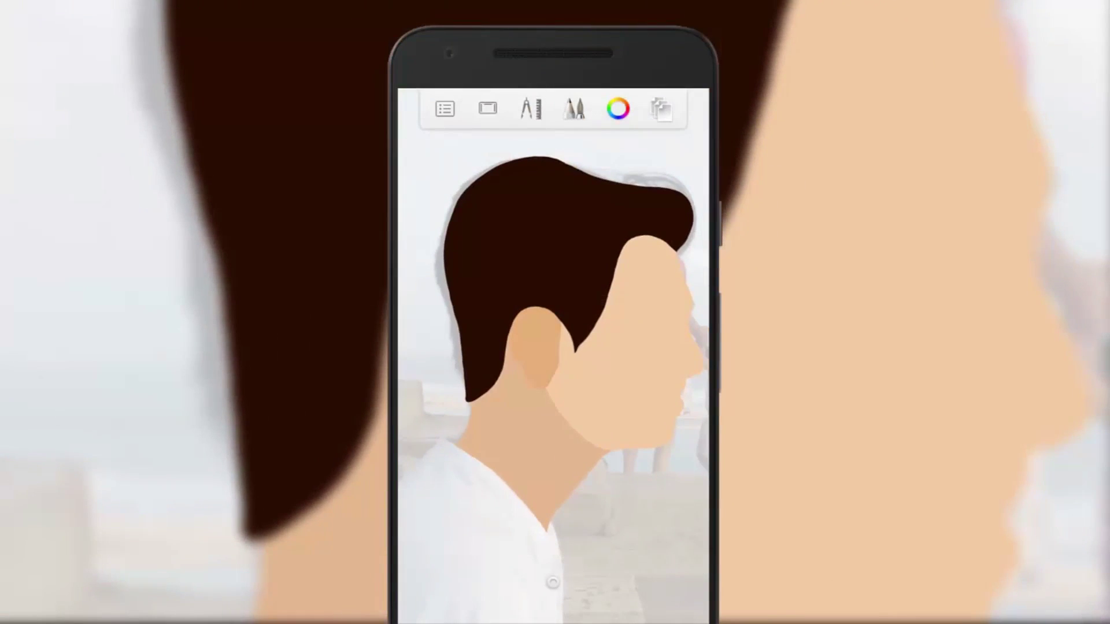
pyautogui.click(674, 110)
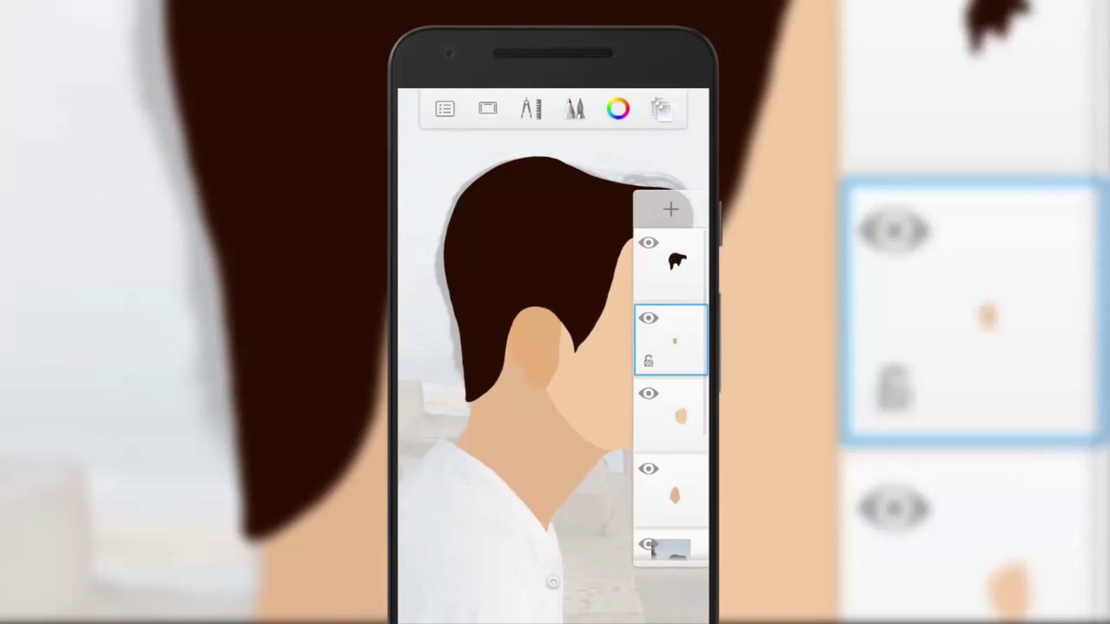
pyautogui.click(671, 209)
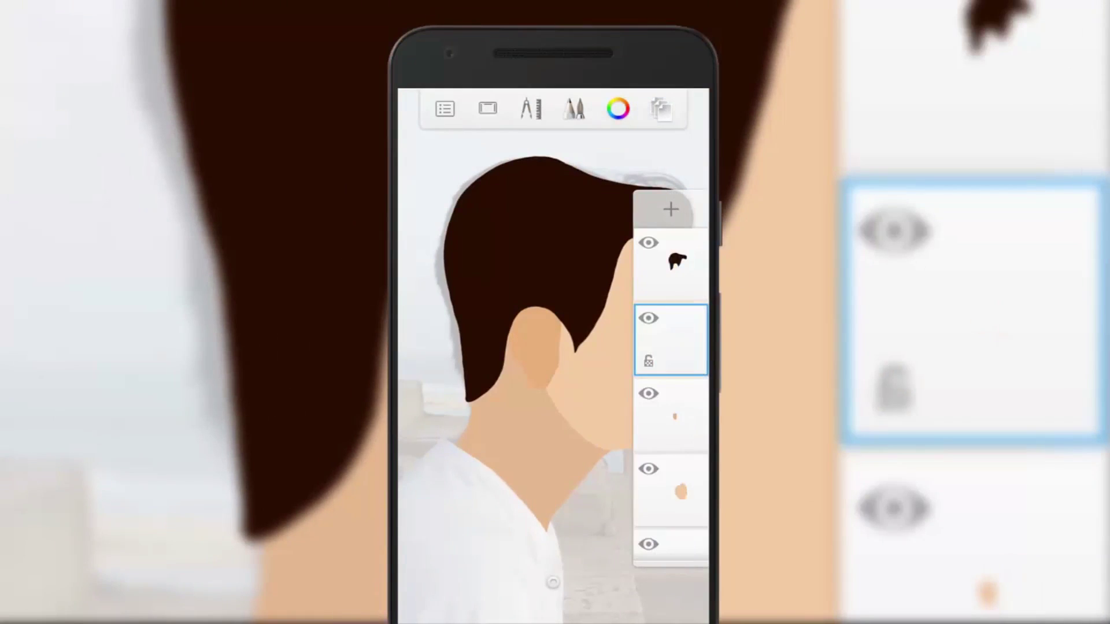
pyautogui.click(588, 255)
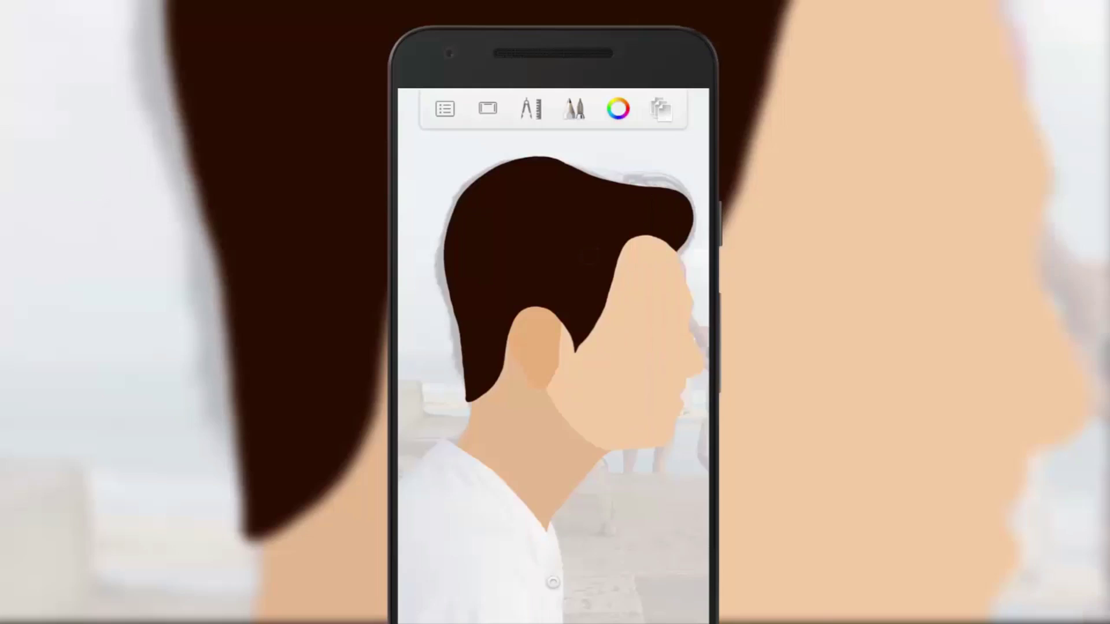
# Sample the tan colour from the corner swatch and recentre the view on the head
pyautogui.moveTo(545, 234); pyautogui.dragTo(553, 582)
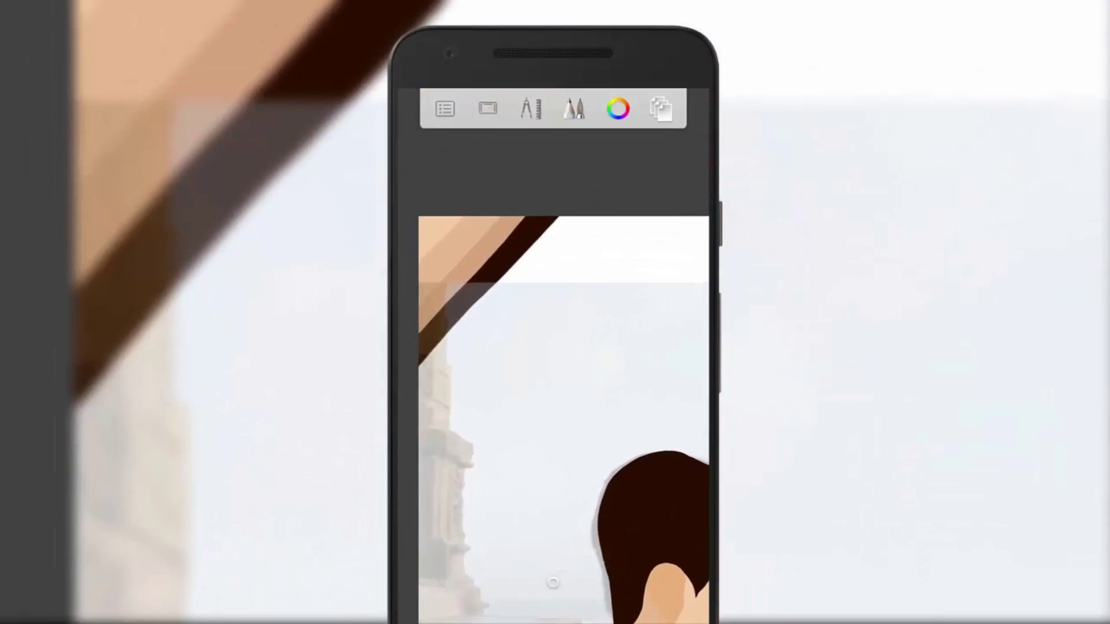
pyautogui.moveTo(495, 247); pyautogui.dragTo(489, 231)
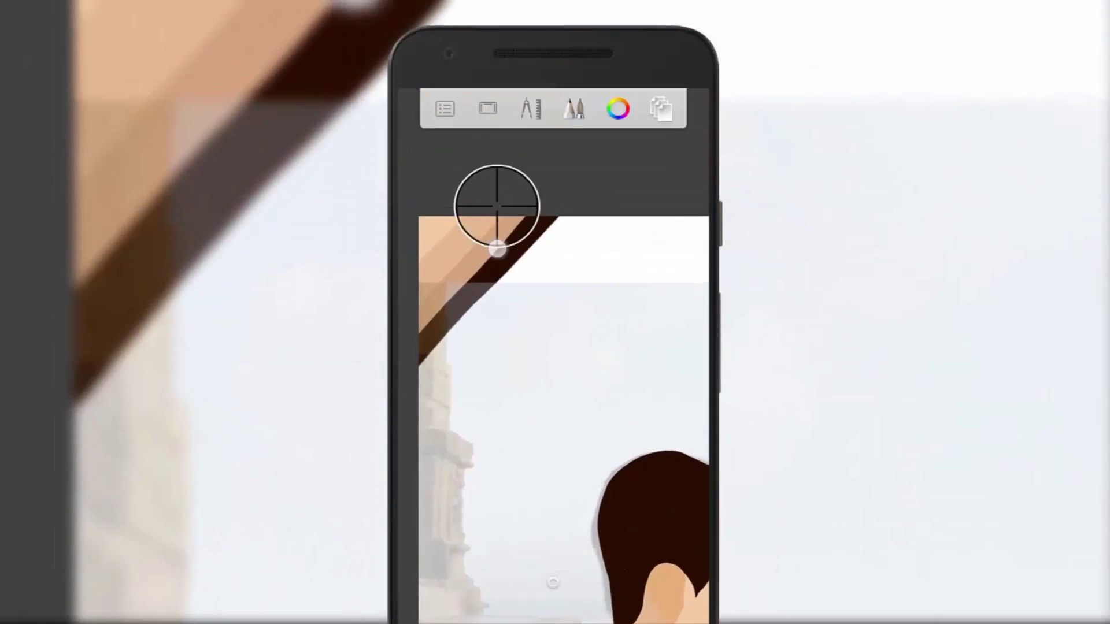
pyautogui.moveTo(616, 450); pyautogui.dragTo(496, 334)
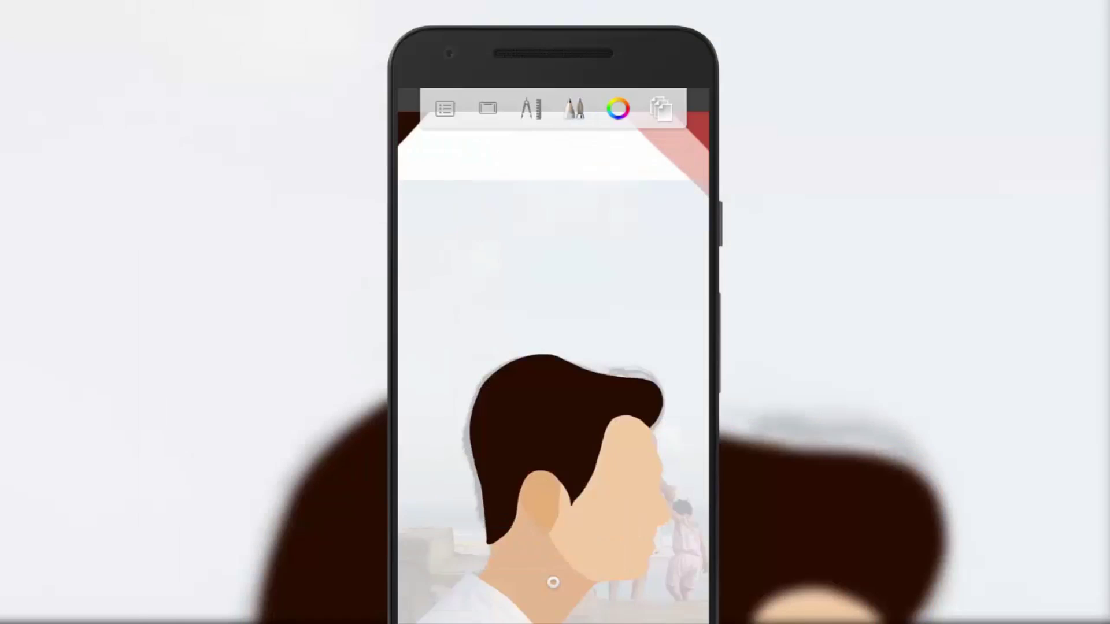
pyautogui.scroll(5, 603, 427)
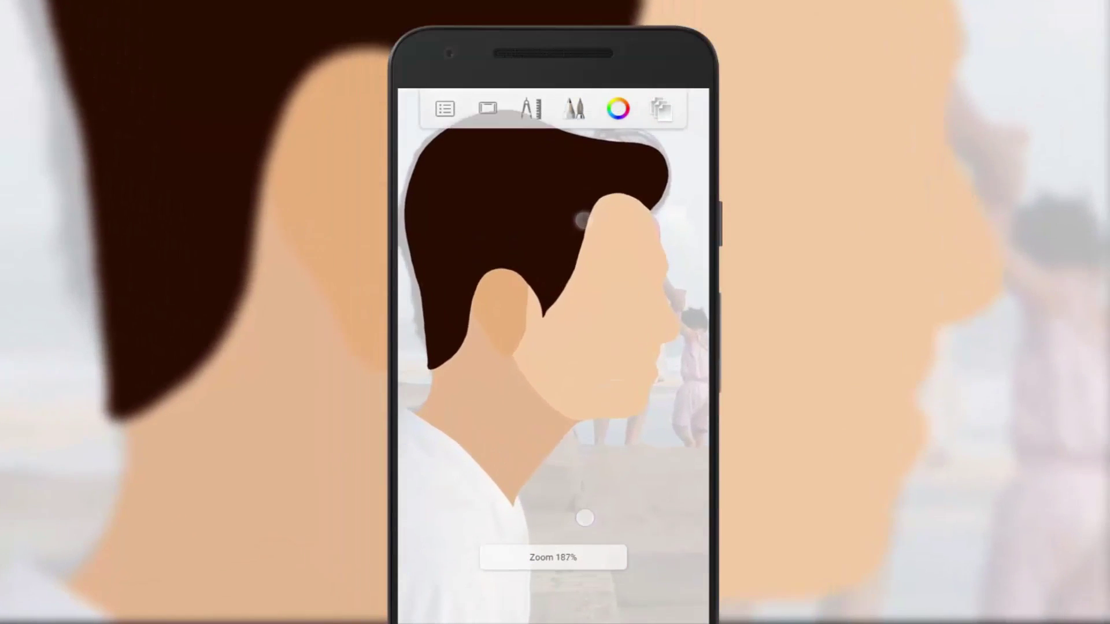
# Paint a darker tan neck shadow at brush size about 44 and move its layer lower
pyautogui.click(553, 583)
pyautogui.moveTo(553, 340)
pyautogui.mouseDown()
pyautogui.moveTo(491, 354)
pyautogui.moveTo(590, 509)
pyautogui.moveTo(596, 457)
pyautogui.mouseUp()
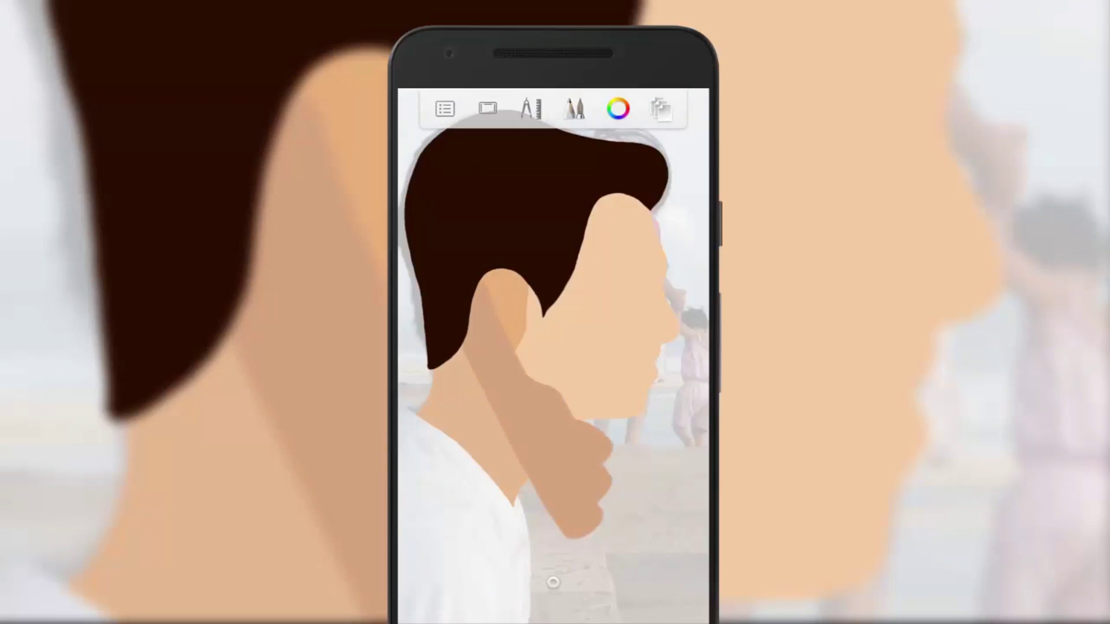
pyautogui.click(661, 109)
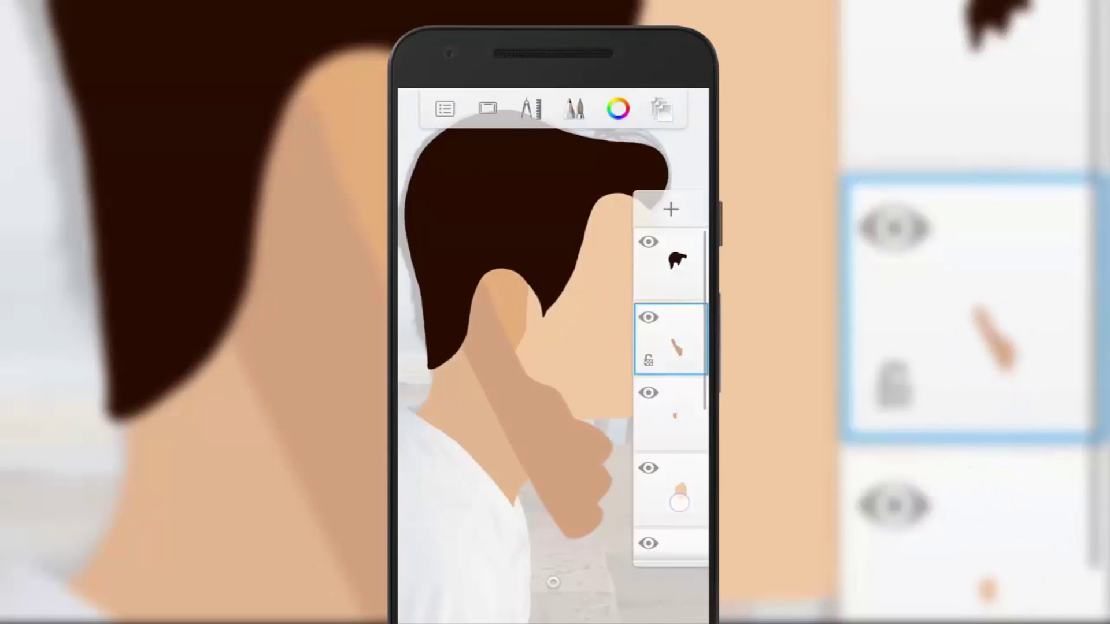
pyautogui.moveTo(671, 347); pyautogui.dragTo(676, 496)
# Lower the shadow layer's opacity to 44%
pyautogui.click(671, 399)
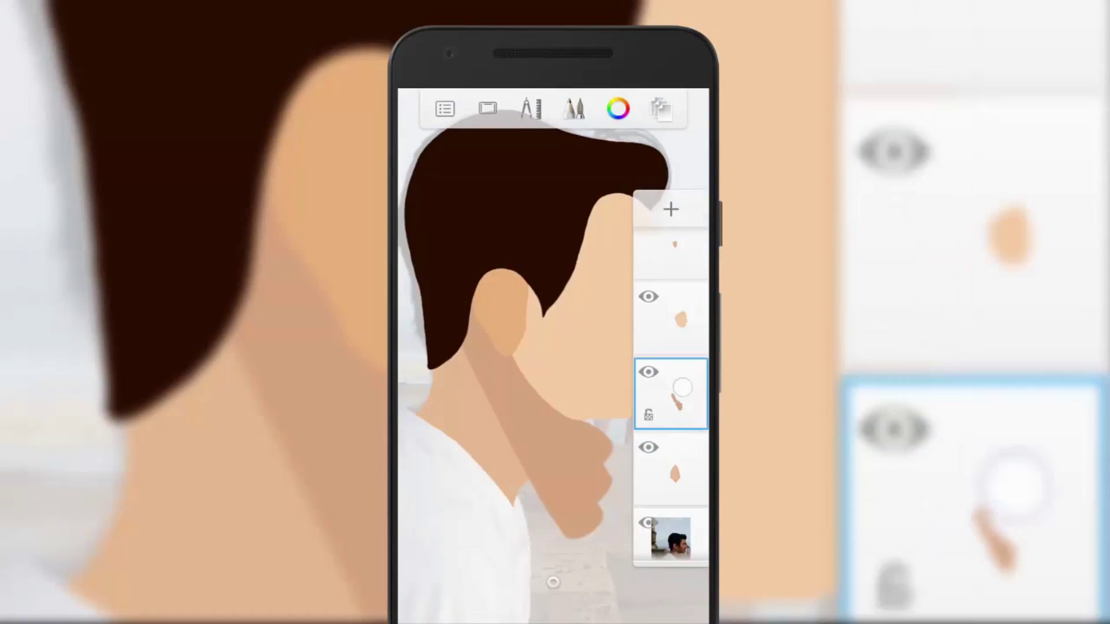
pyautogui.moveTo(625, 406); pyautogui.dragTo(526, 403)
pyautogui.click(644, 193)
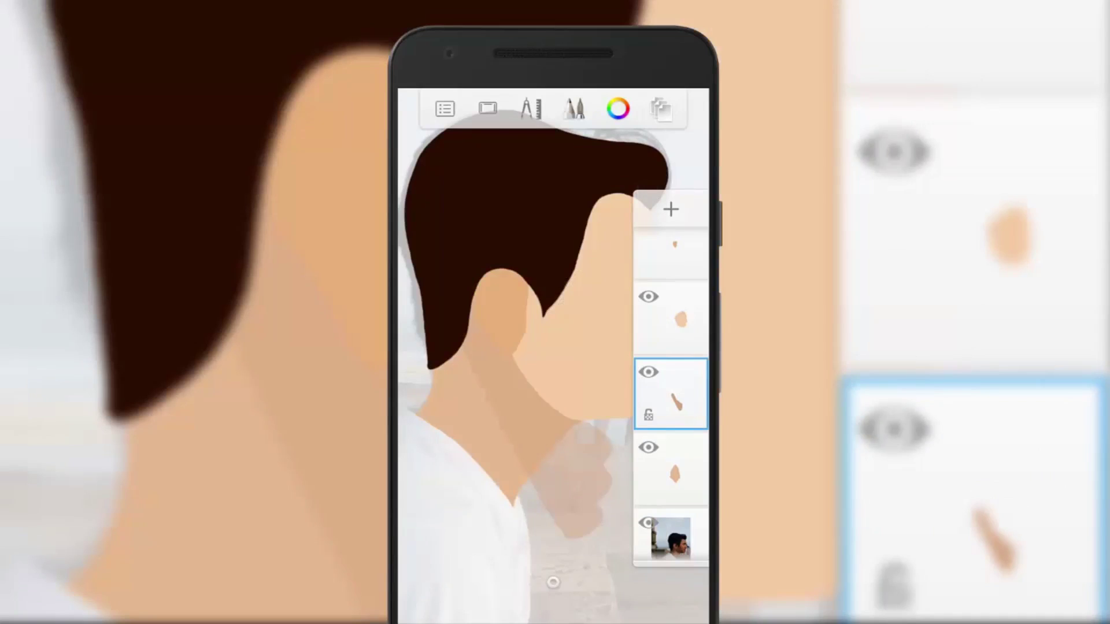
pyautogui.click(575, 108)
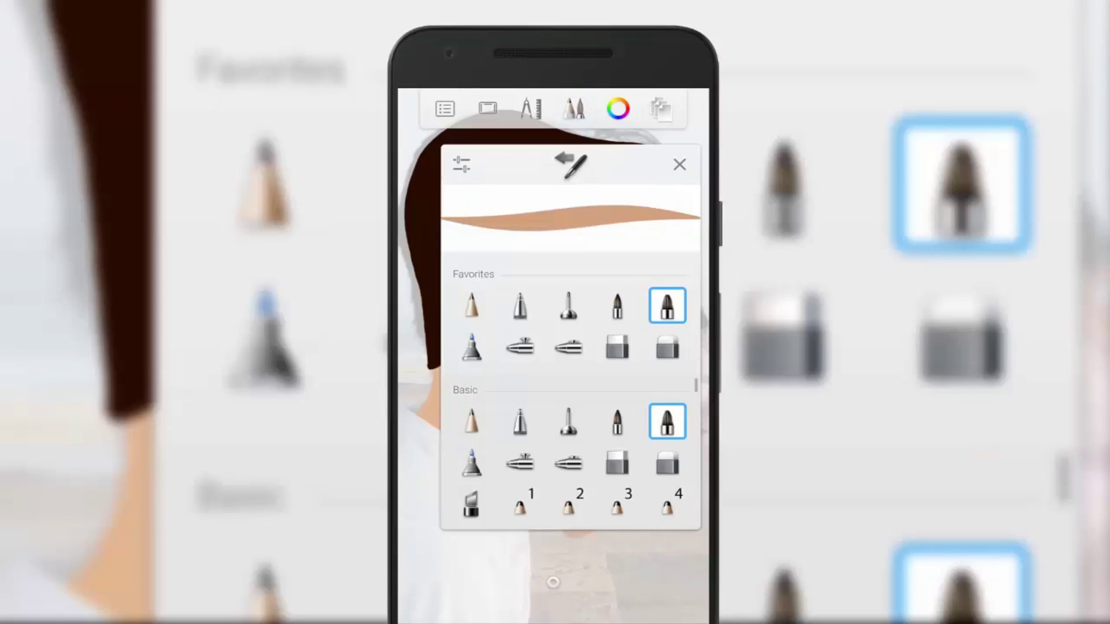
# Switch to the eraser to trim the overflowing neck shadow
pyautogui.click(617, 347)
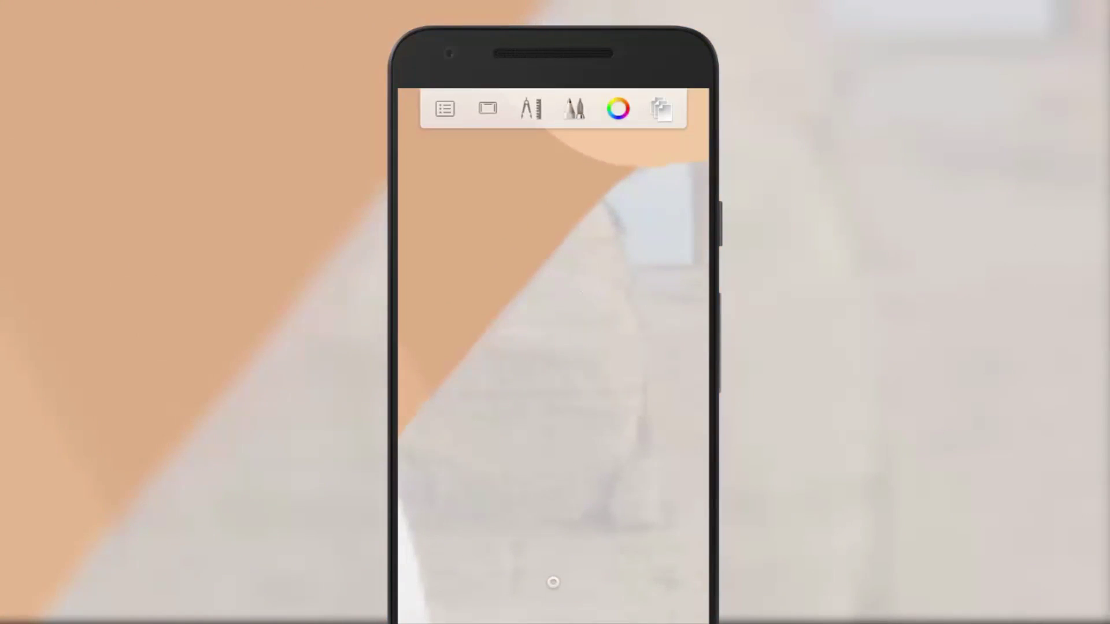
# Raise the neck shadow layer's opacity back to 100%
pyautogui.scroll(-5, 628, 355)
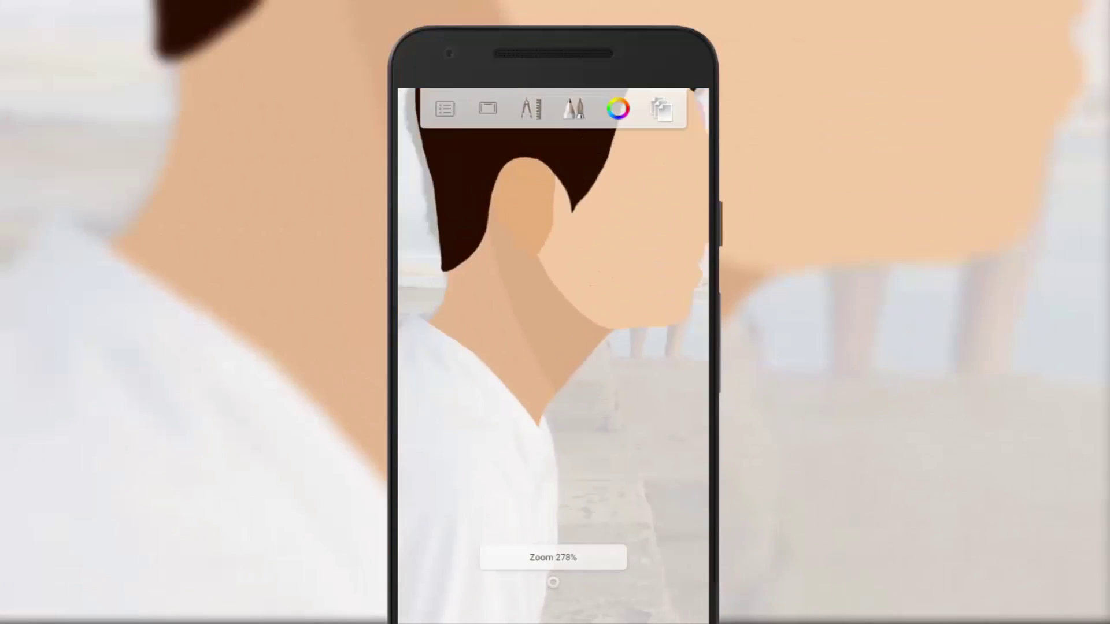
pyautogui.click(661, 109)
pyautogui.click(677, 396)
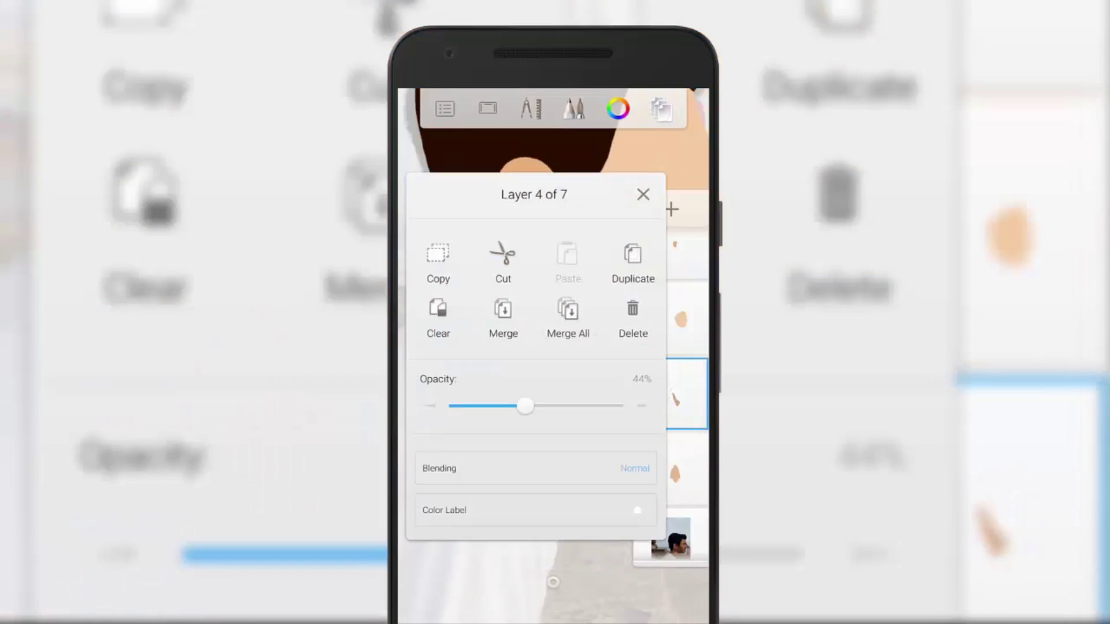
pyautogui.moveTo(523, 406); pyautogui.dragTo(625, 406)
pyautogui.click(645, 193)
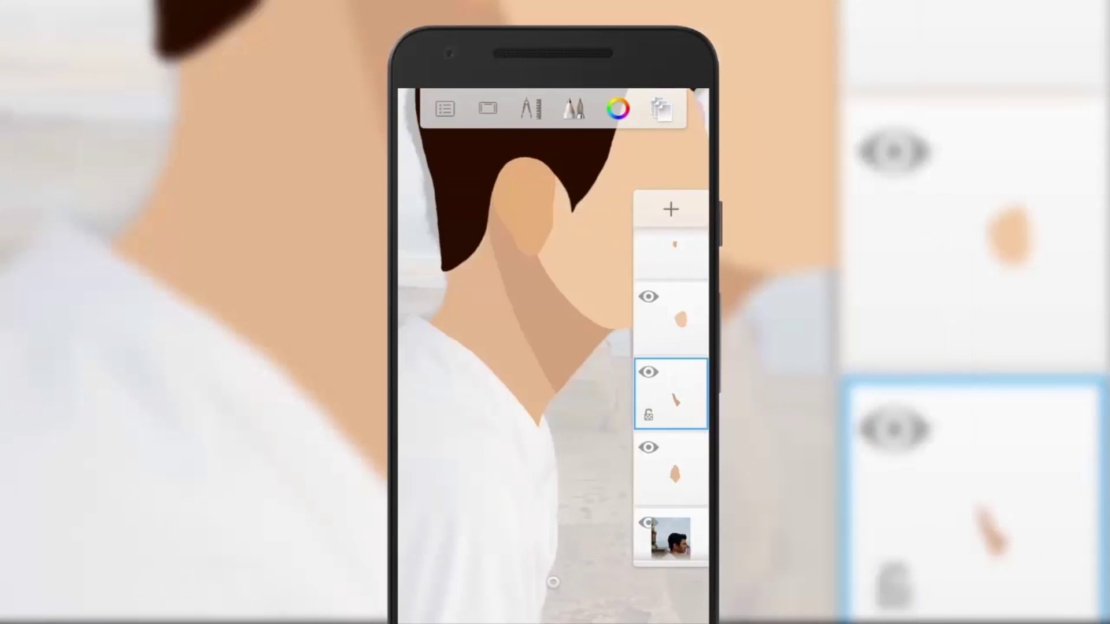
pyautogui.click(613, 426)
pyautogui.scroll(-5, 613, 416)
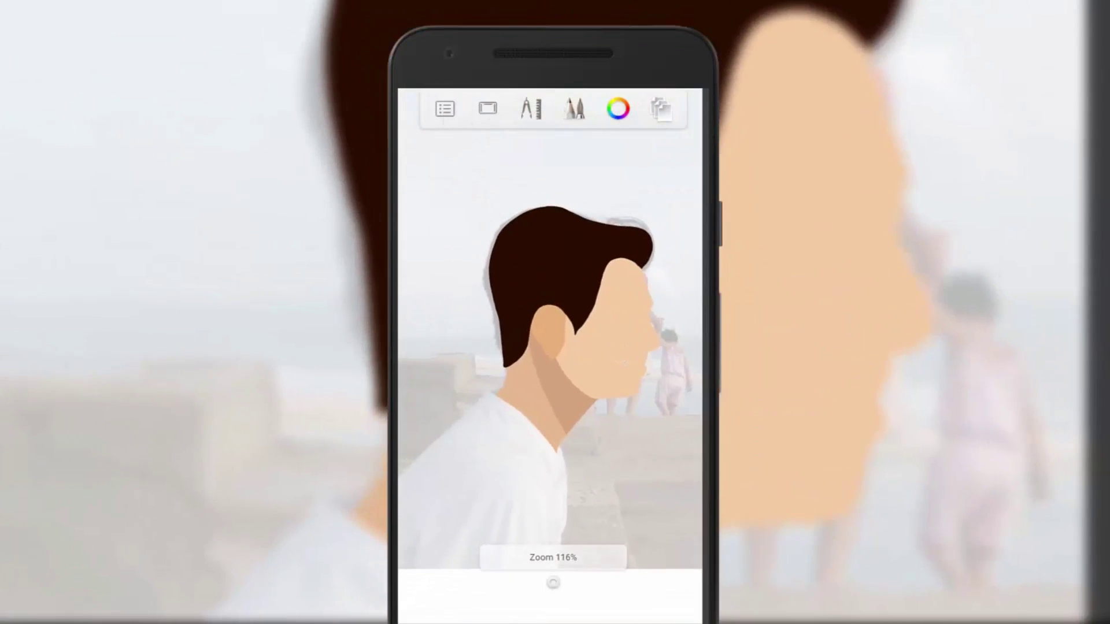
pyautogui.scroll(3, 586, 394)
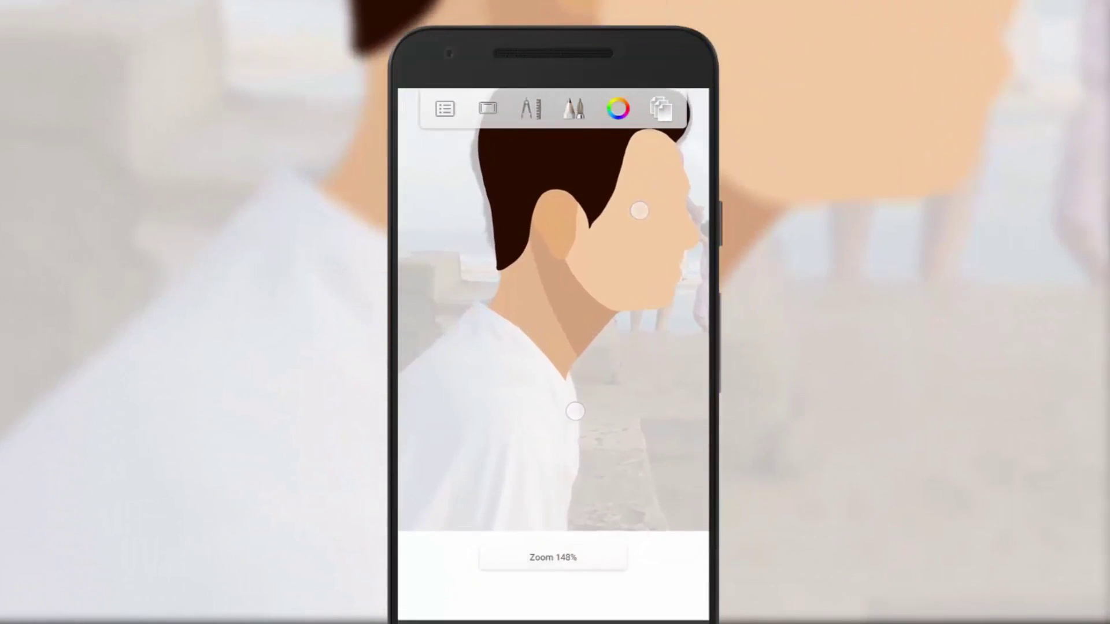
# Merge the circle layer down into the layer below
pyautogui.click(661, 108)
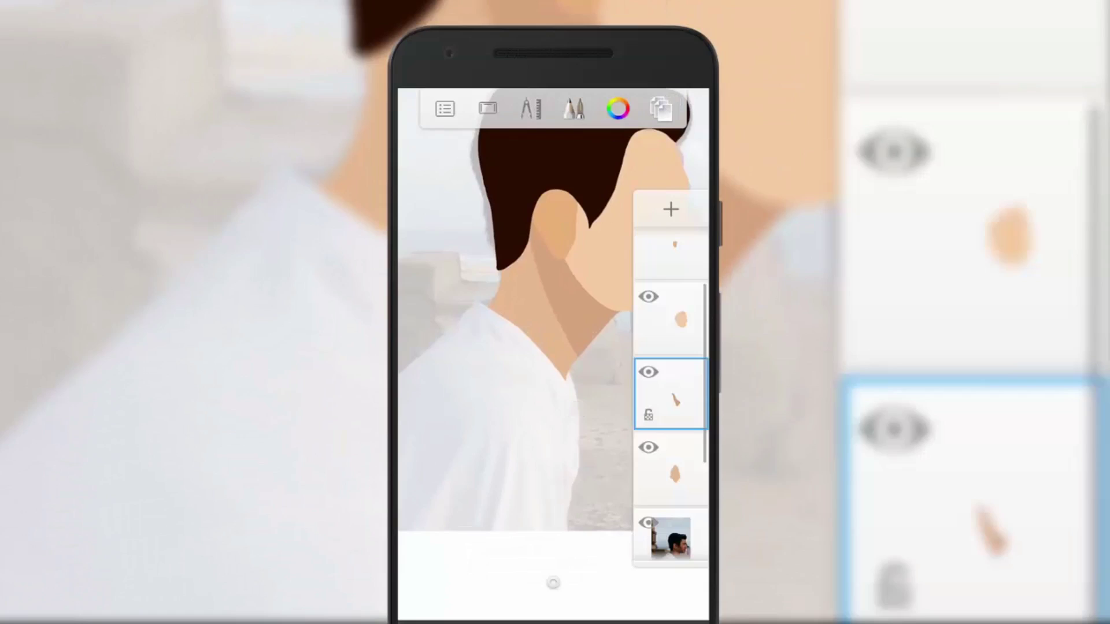
pyautogui.scroll(2, 671, 376)
pyautogui.scroll(2, 670, 375)
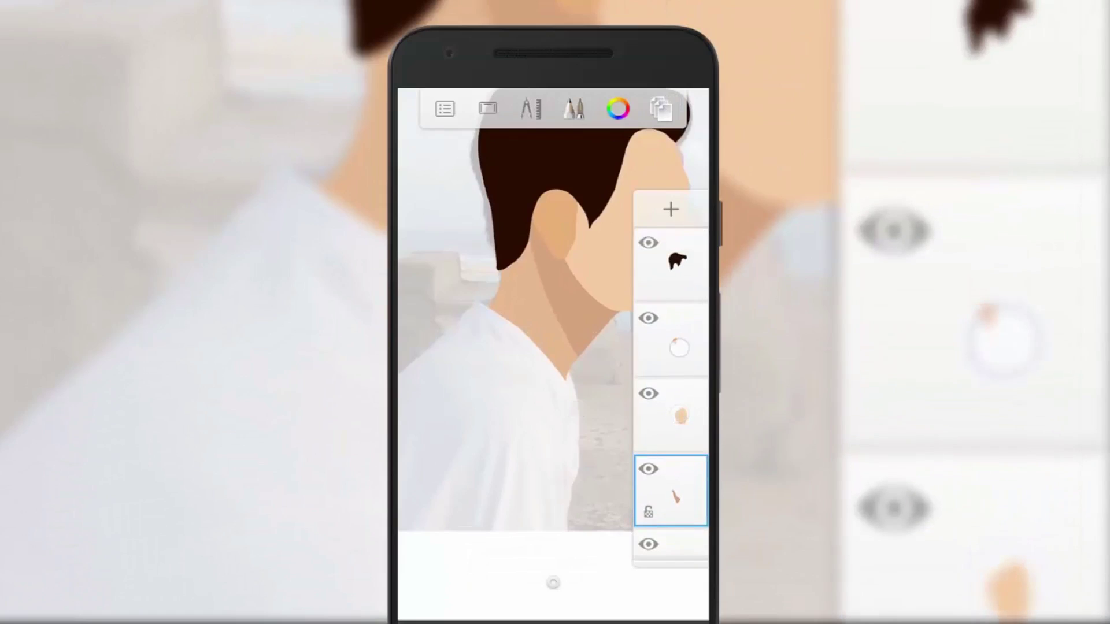
pyautogui.click(671, 339)
pyautogui.click(503, 315)
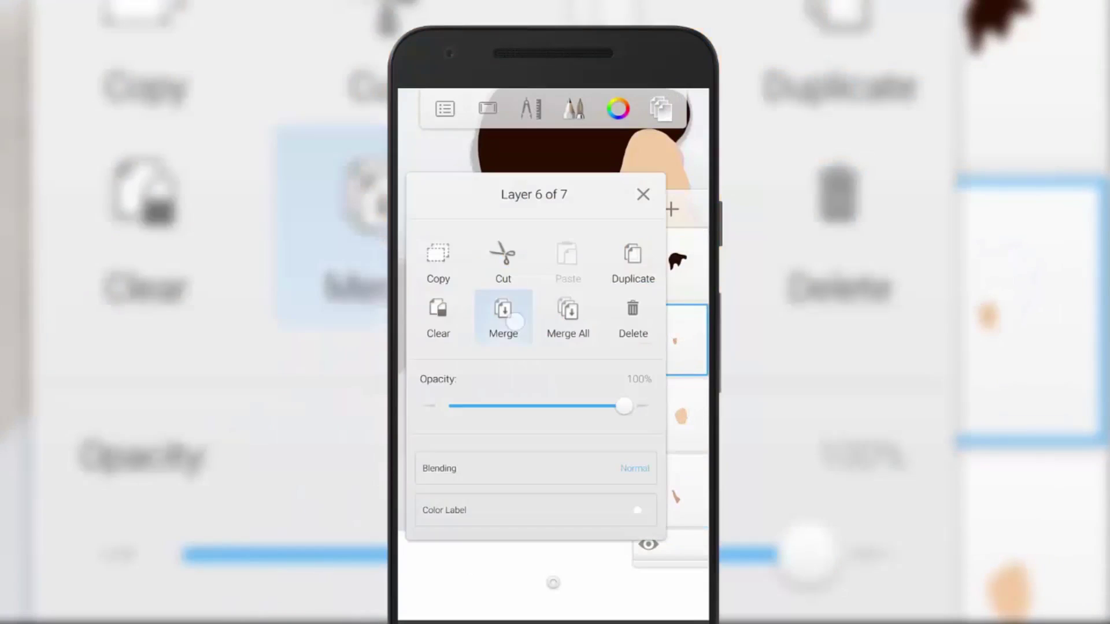
pyautogui.click(621, 406)
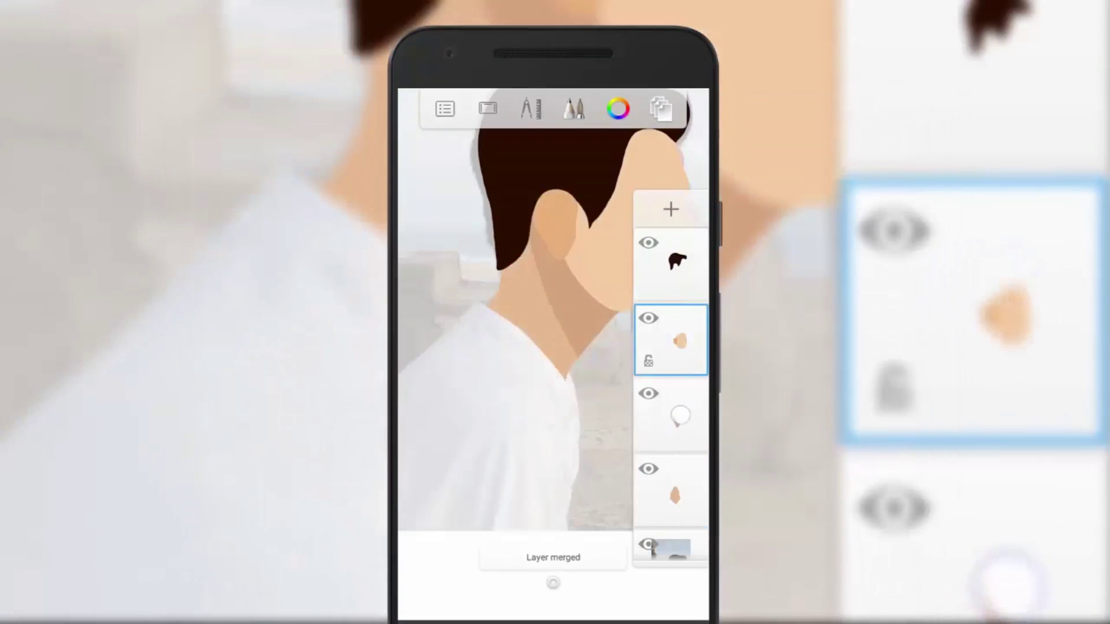
# Merge the neck shadow layer down into the layer below
pyautogui.scroll(-2, 670, 463)
pyautogui.click(677, 318)
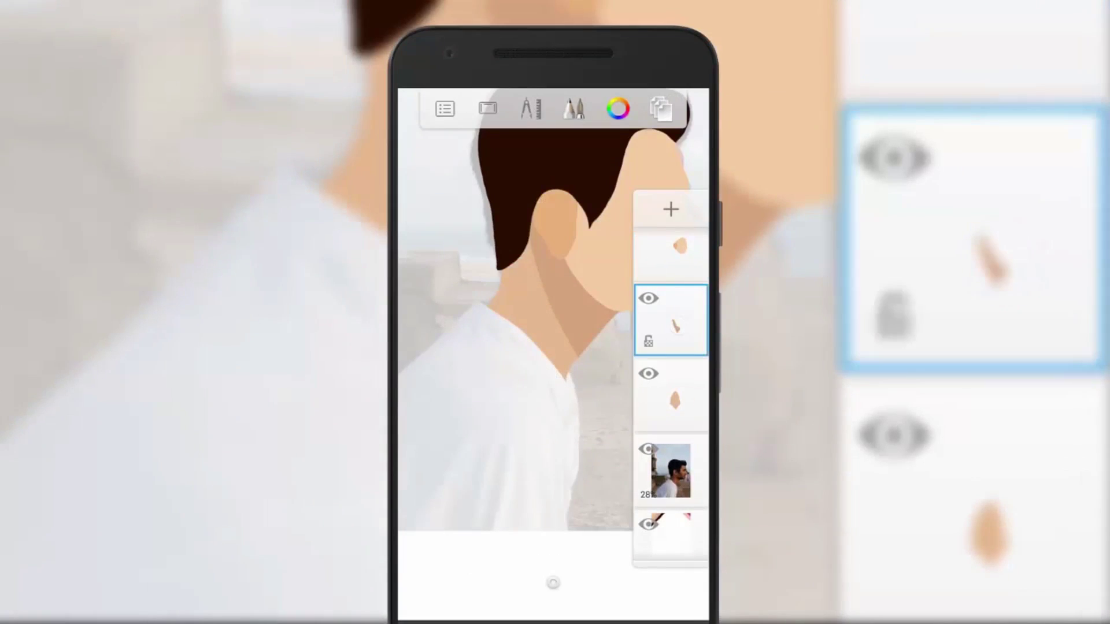
pyautogui.click(671, 320)
pyautogui.click(503, 315)
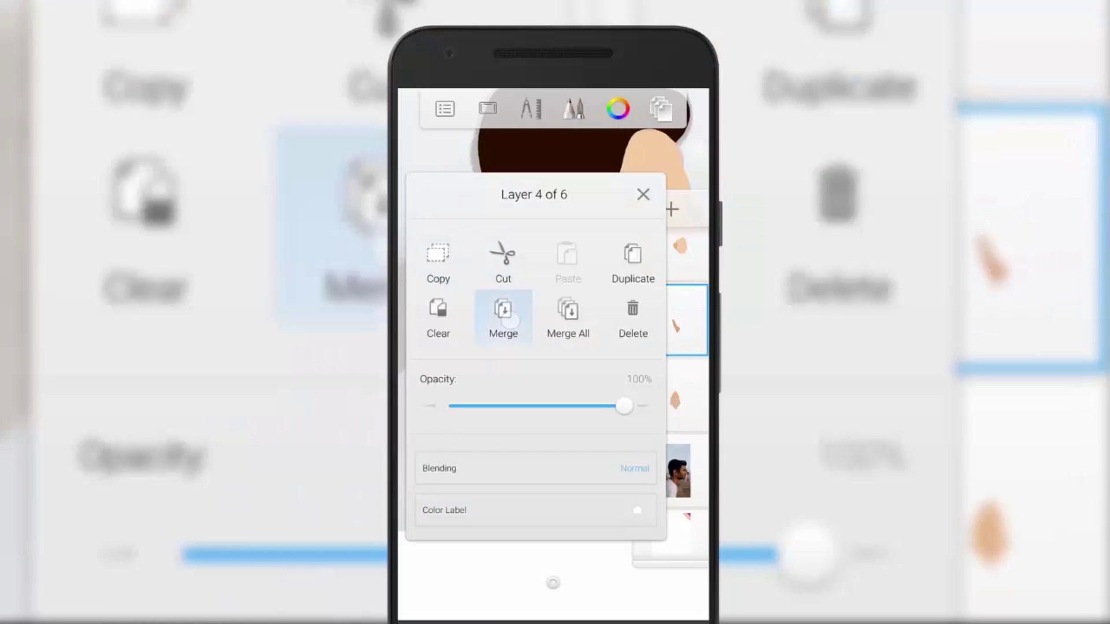
pyautogui.click(608, 409)
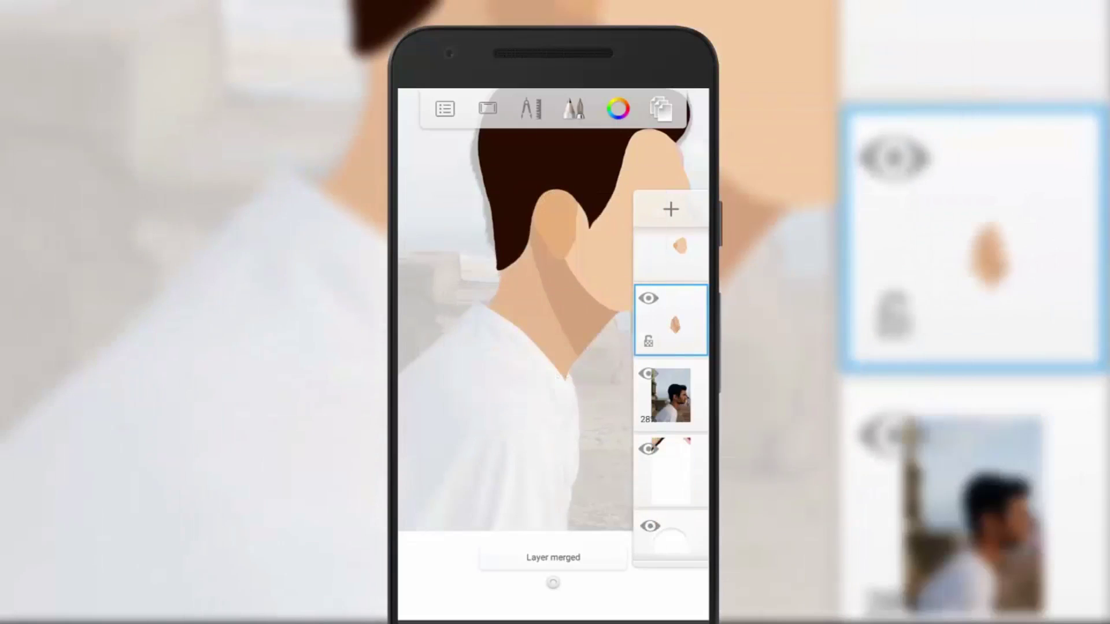
# Make the top layer above the hair active and switch to the Pencil brush
pyautogui.click(670, 263)
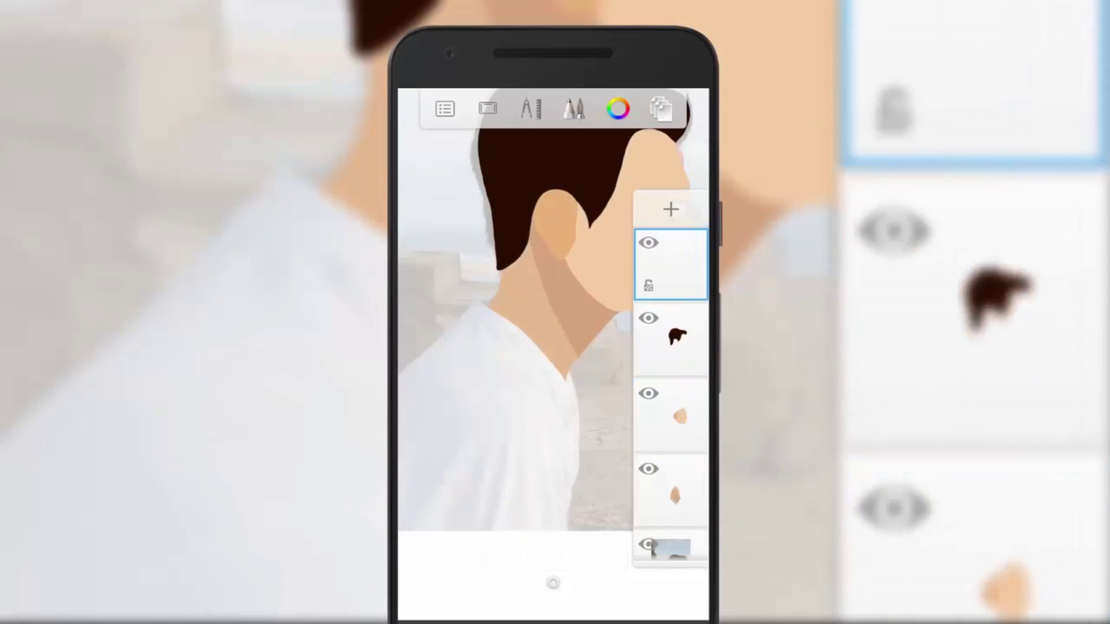
pyautogui.click(591, 376)
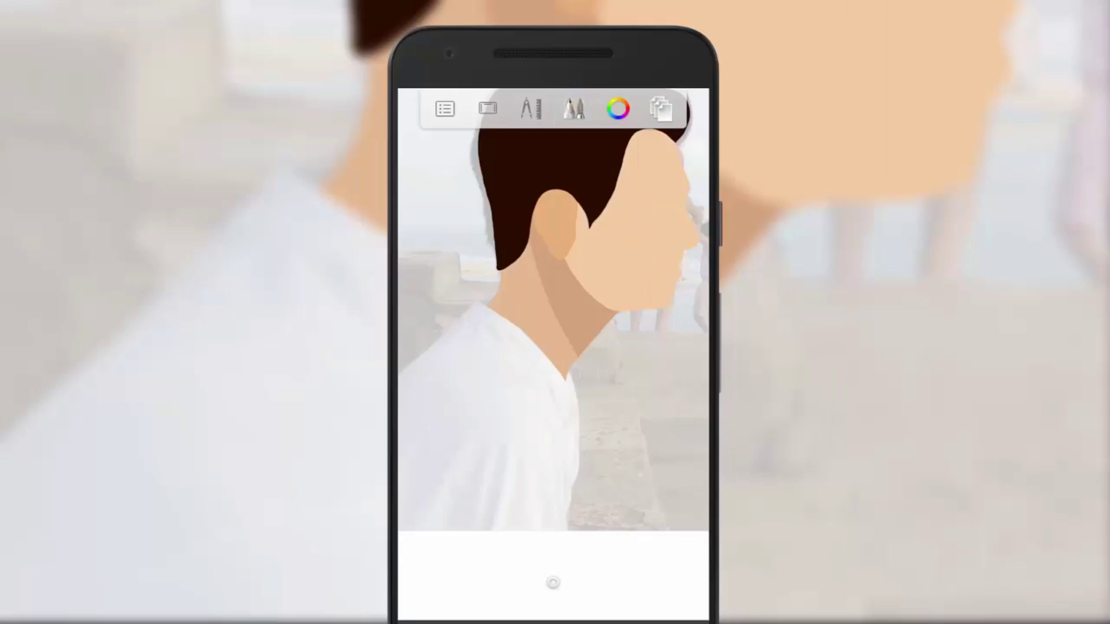
pyautogui.click(573, 109)
pyautogui.click(470, 302)
pyautogui.click(680, 164)
# Sample the red colour from the canvas corner swatch
pyautogui.scroll(-5, 554, 313)
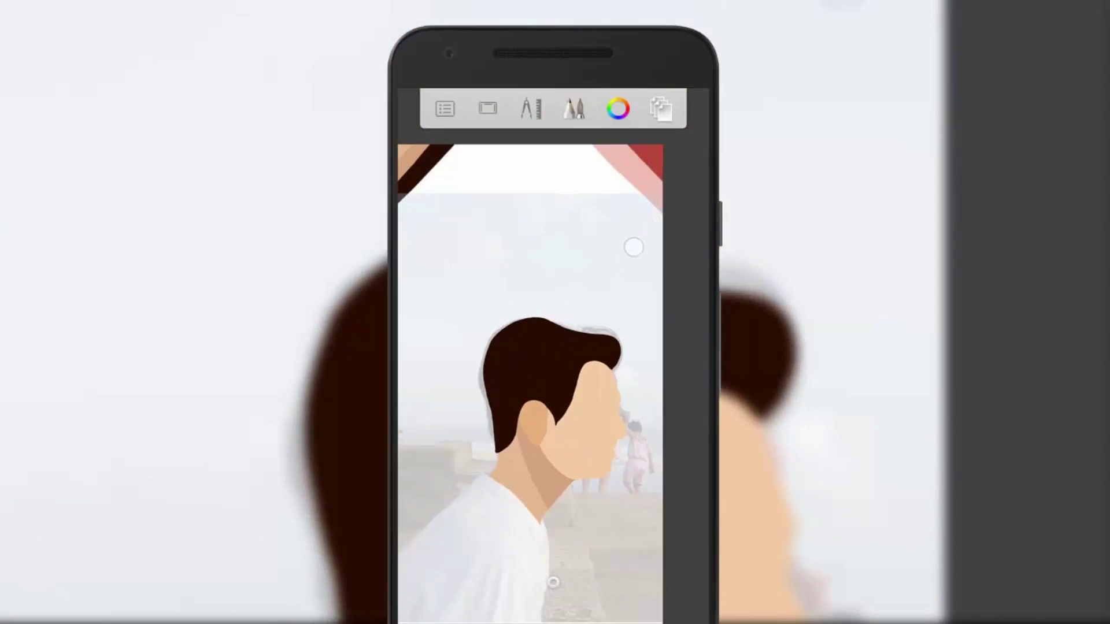
pyautogui.moveTo(590, 209); pyautogui.dragTo(648, 193)
pyautogui.scroll(5, 608, 340)
# Outline the shirt in red down the front, along the back edge and closing at the neck
pyautogui.click(489, 108)
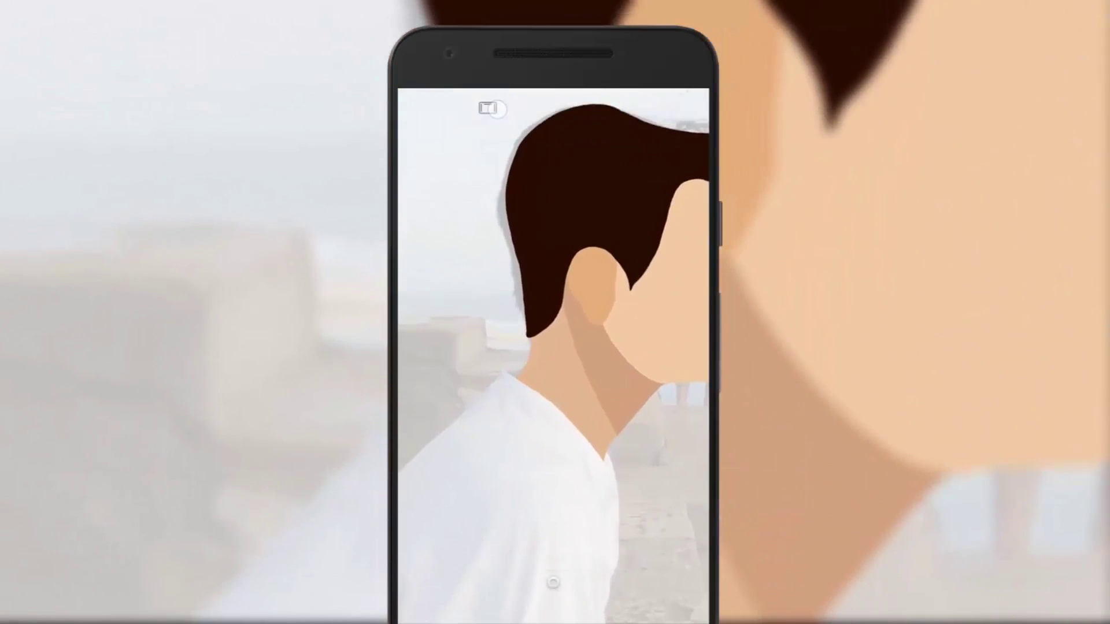
pyautogui.scroll(-5, 602, 392)
pyautogui.moveTo(595, 223); pyautogui.dragTo(595, 355)
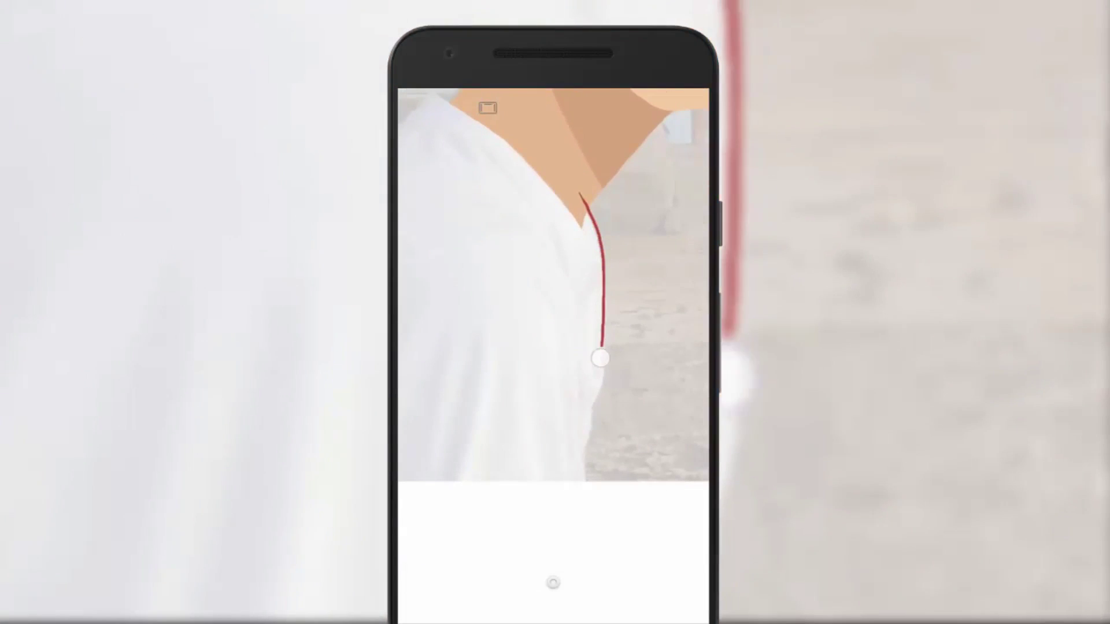
pyautogui.scroll(5, 585, 302)
pyautogui.moveTo(416, 495)
pyautogui.mouseDown()
pyautogui.moveTo(471, 384)
pyautogui.moveTo(682, 141)
pyautogui.mouseUp()
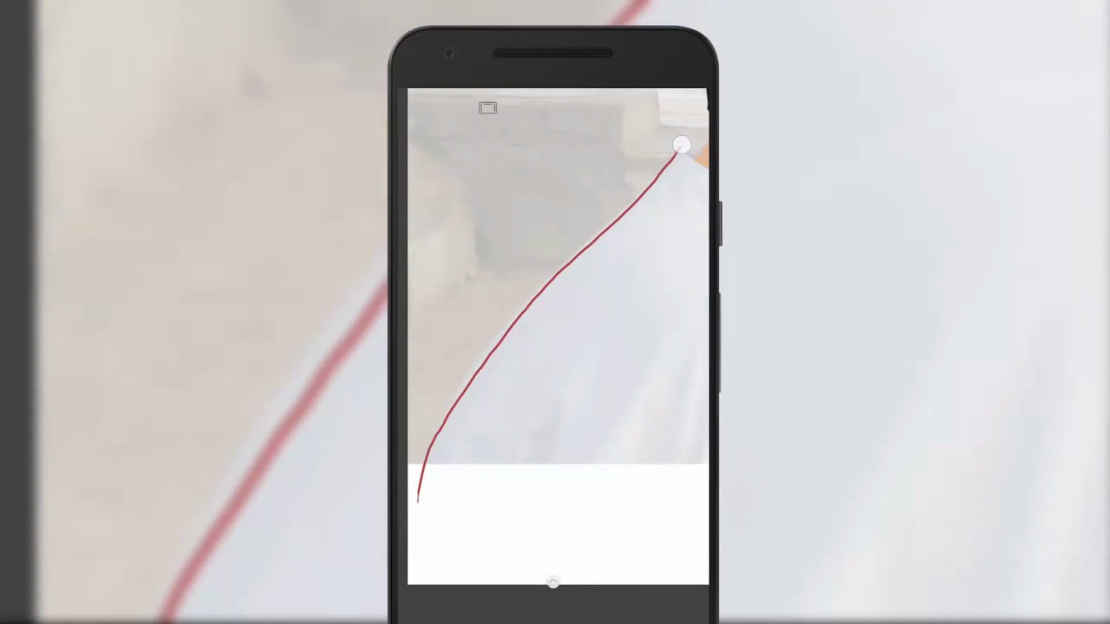
pyautogui.scroll(5, 554, 313)
pyautogui.moveTo(500, 156); pyautogui.dragTo(690, 321)
pyautogui.scroll(-5, 553, 313)
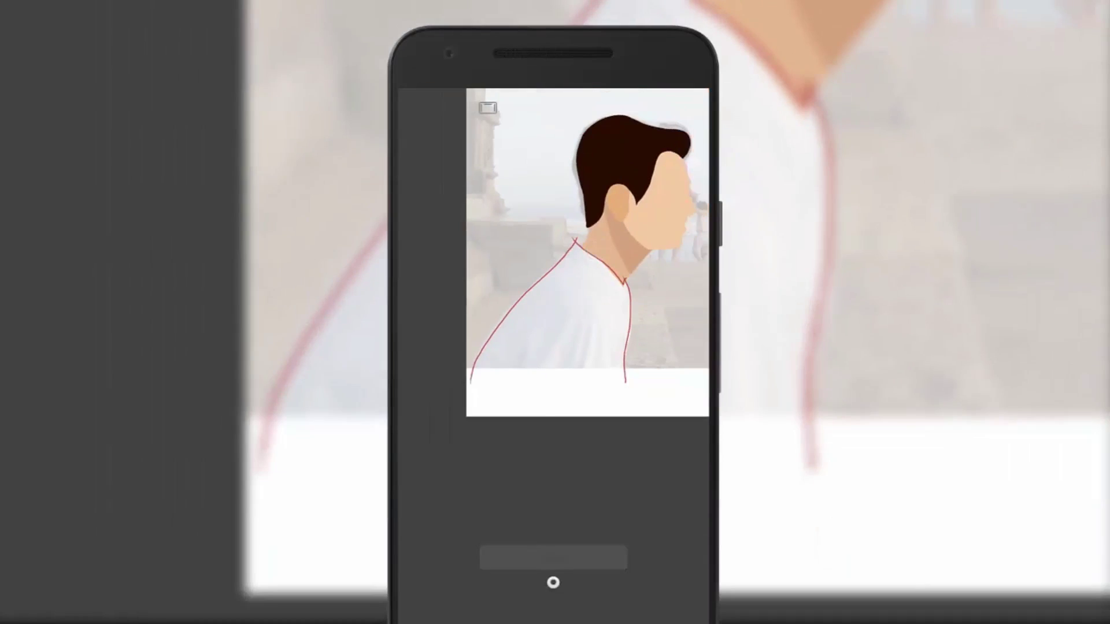
pyautogui.click(487, 107)
pyautogui.click(530, 109)
# Fill the shirt outline and its remaining gaps with flat red
pyautogui.click(549, 318)
pyautogui.click(661, 109)
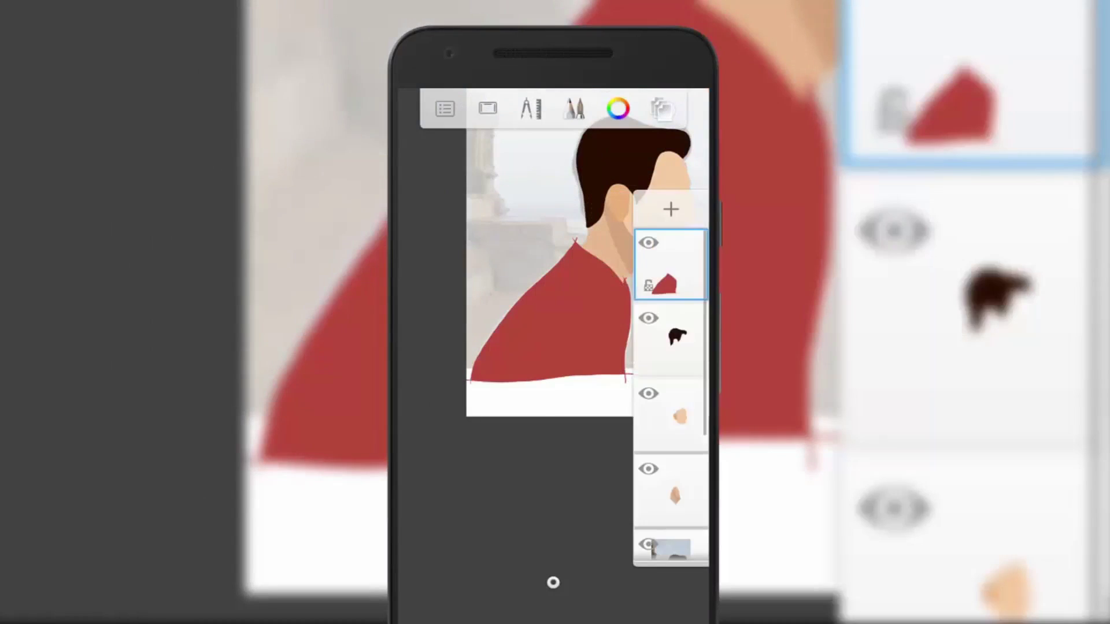
pyautogui.click(685, 420)
pyautogui.click(575, 109)
# Erase the stray line along the shirt's neckline
pyautogui.click(669, 355)
pyautogui.scroll(5, 612, 445)
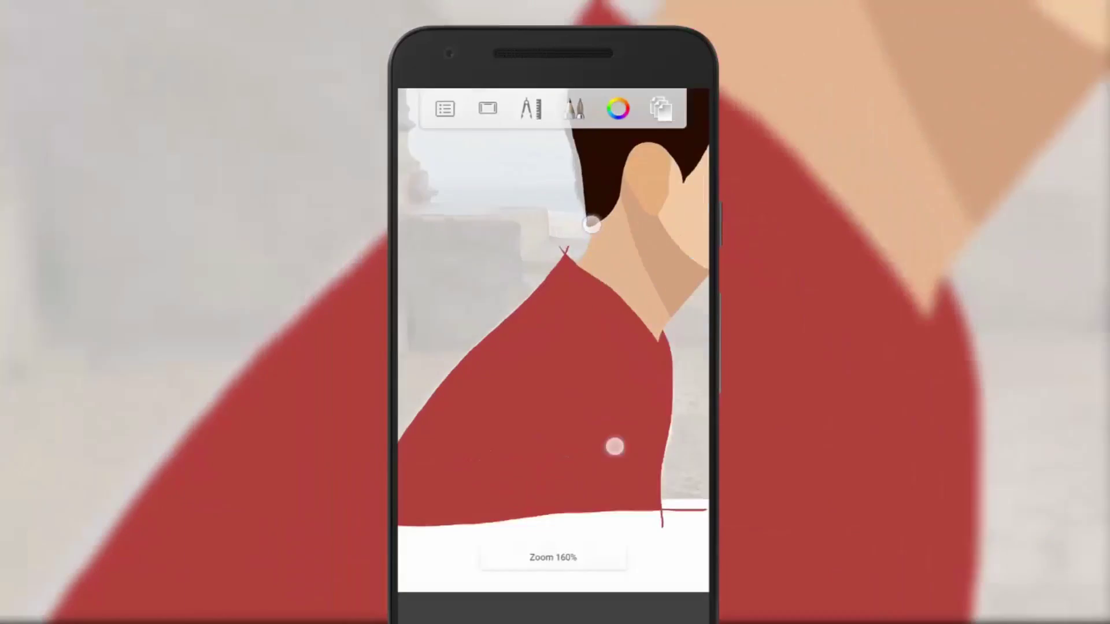
pyautogui.scroll(5, 553, 347)
pyautogui.click(548, 315)
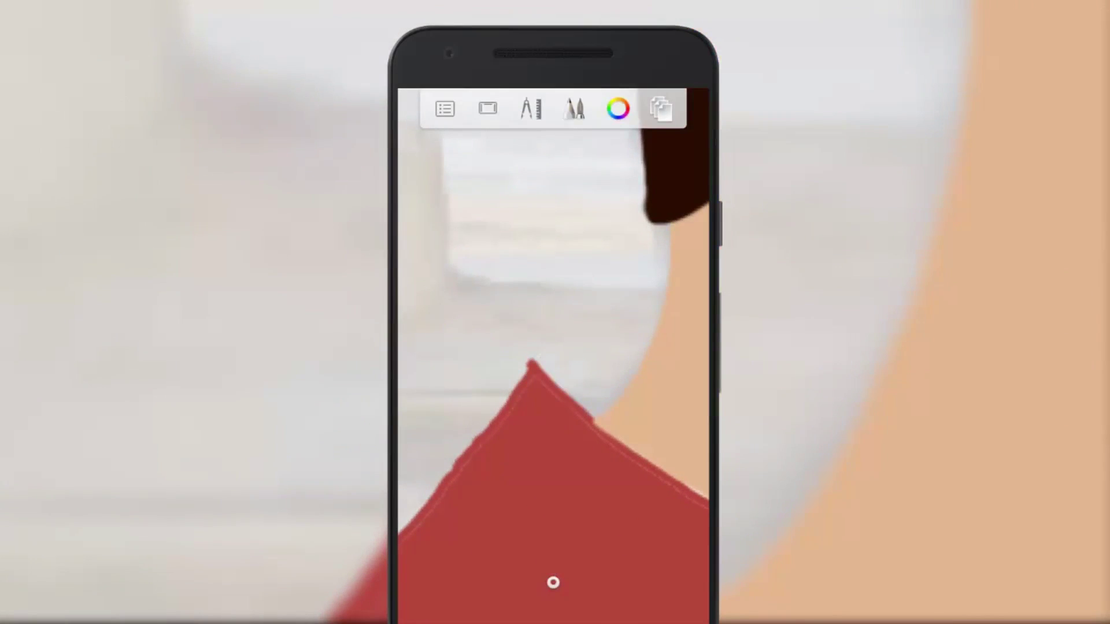
pyautogui.moveTo(466, 426); pyautogui.dragTo(607, 415)
# Sample a new painting colour from the canvas near the neck
pyautogui.scroll(5, 607, 405)
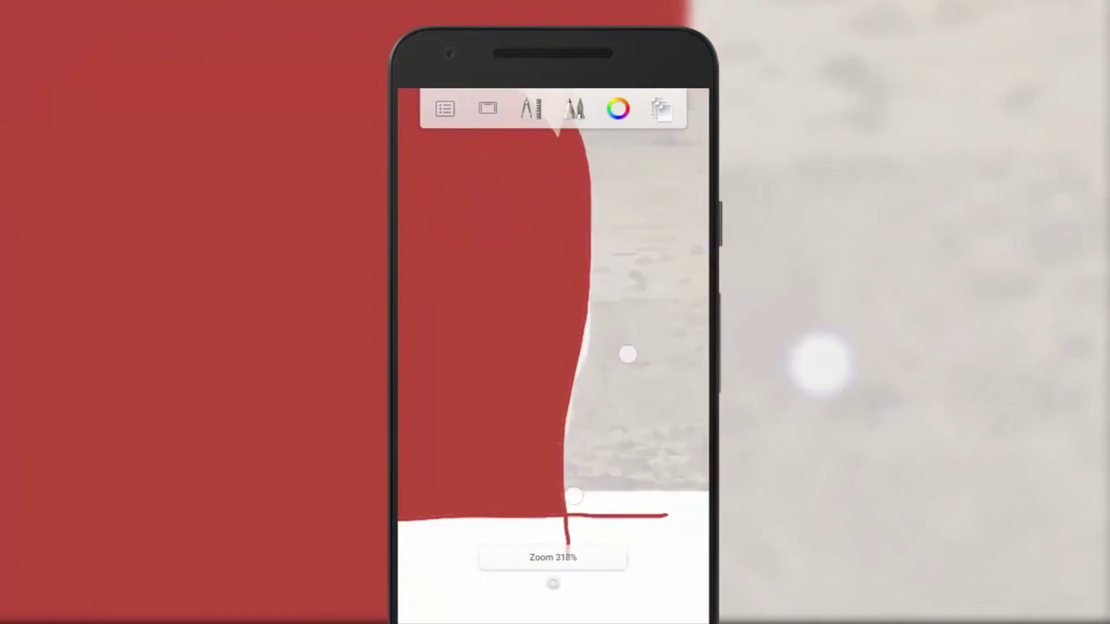
pyautogui.scroll(-2, 602, 425)
pyautogui.scroll(-5, 535, 411)
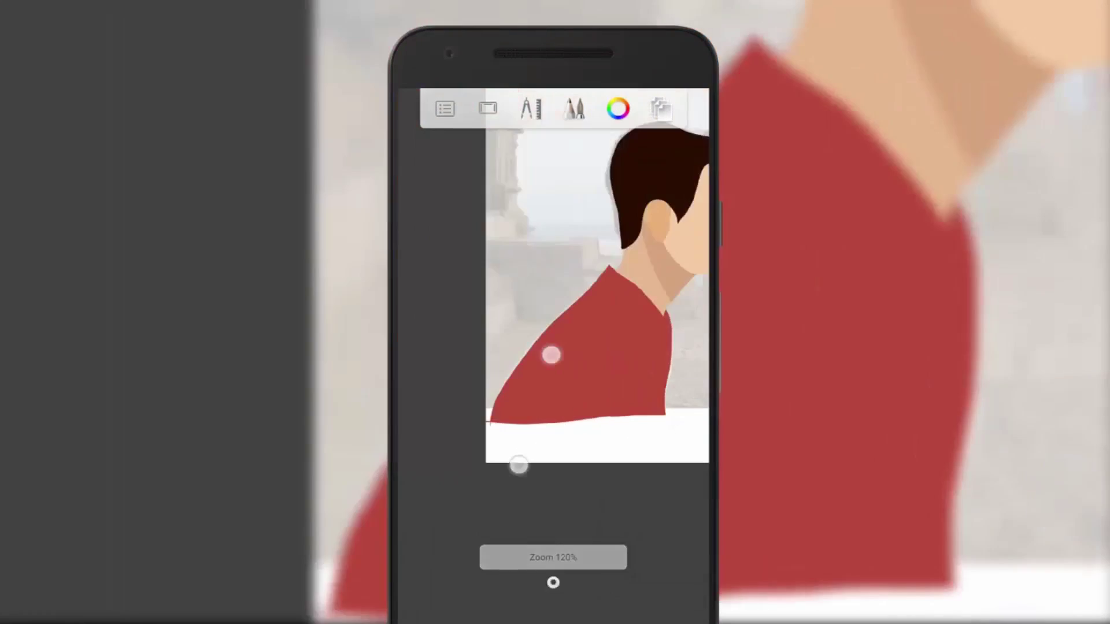
pyautogui.scroll(2, 535, 410)
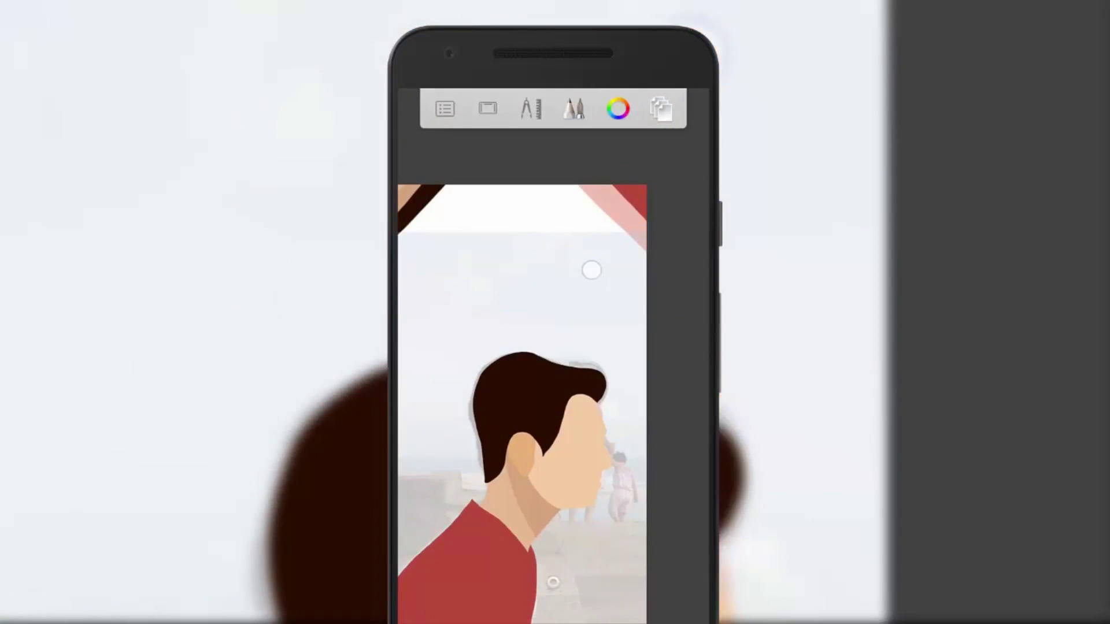
pyautogui.moveTo(591, 270); pyautogui.dragTo(616, 252)
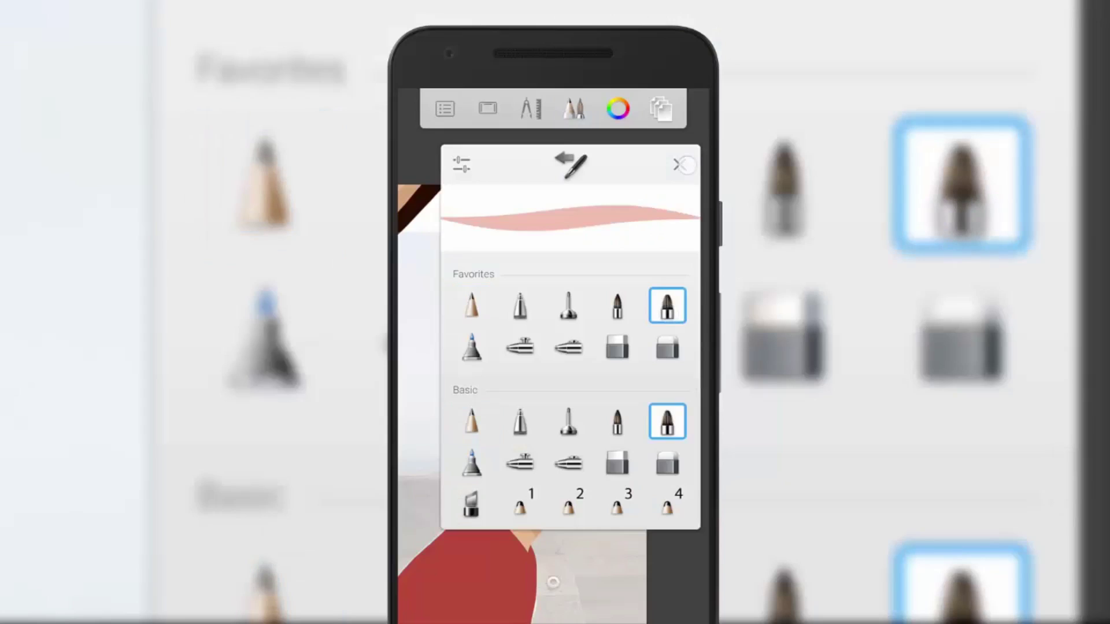
# Paint a pale pink collar strip along the shirt's neckline edge
pyautogui.scroll(5, 580, 376)
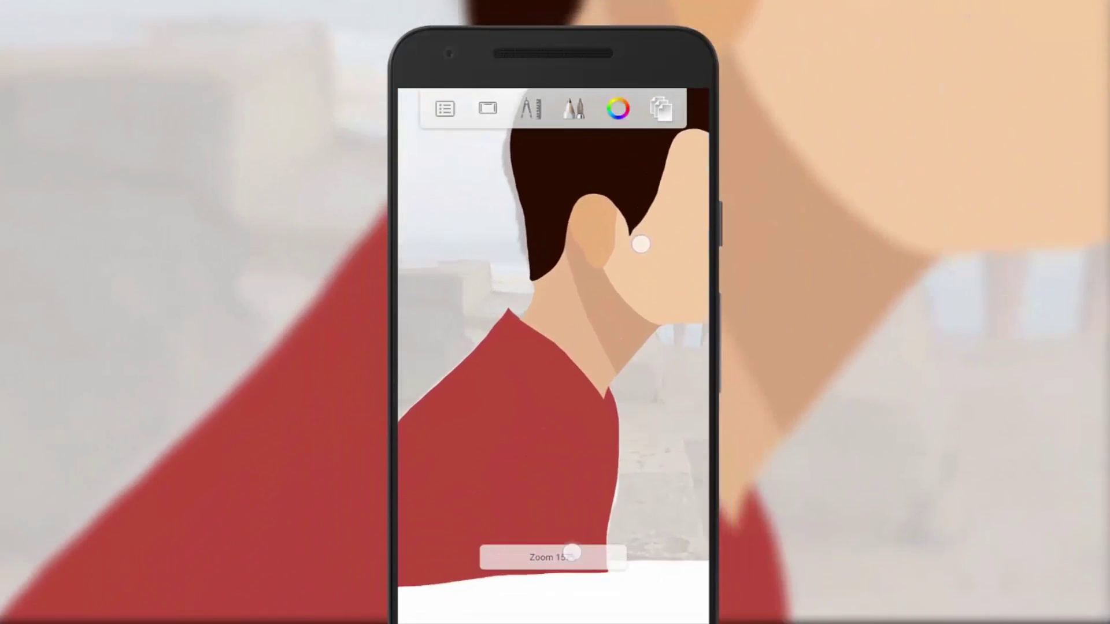
pyautogui.scroll(3, 580, 375)
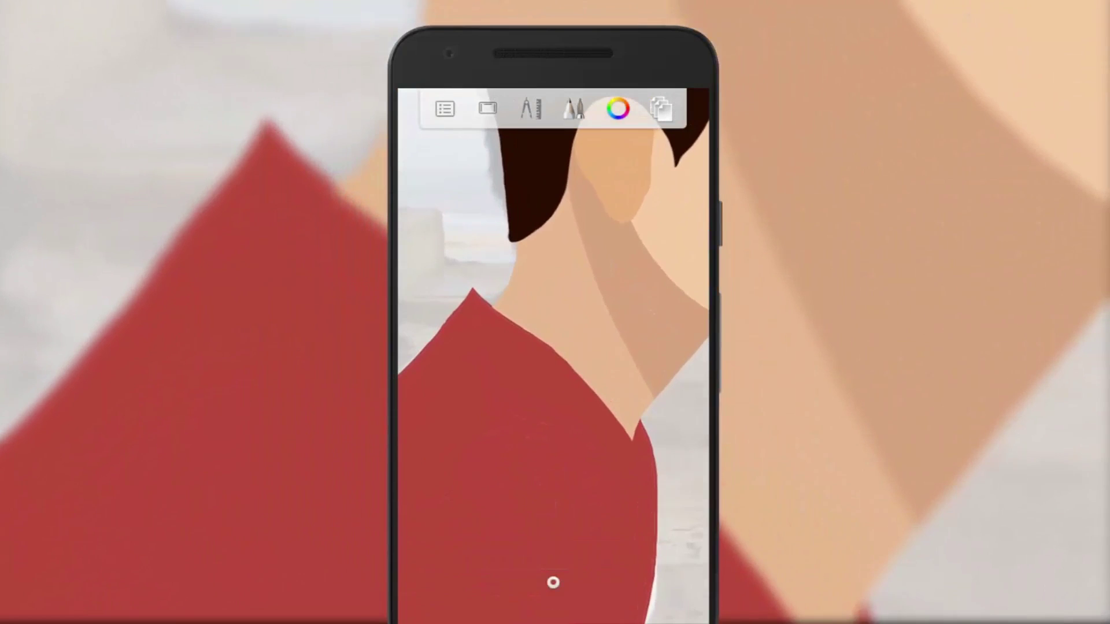
pyautogui.moveTo(484, 312); pyautogui.dragTo(683, 478)
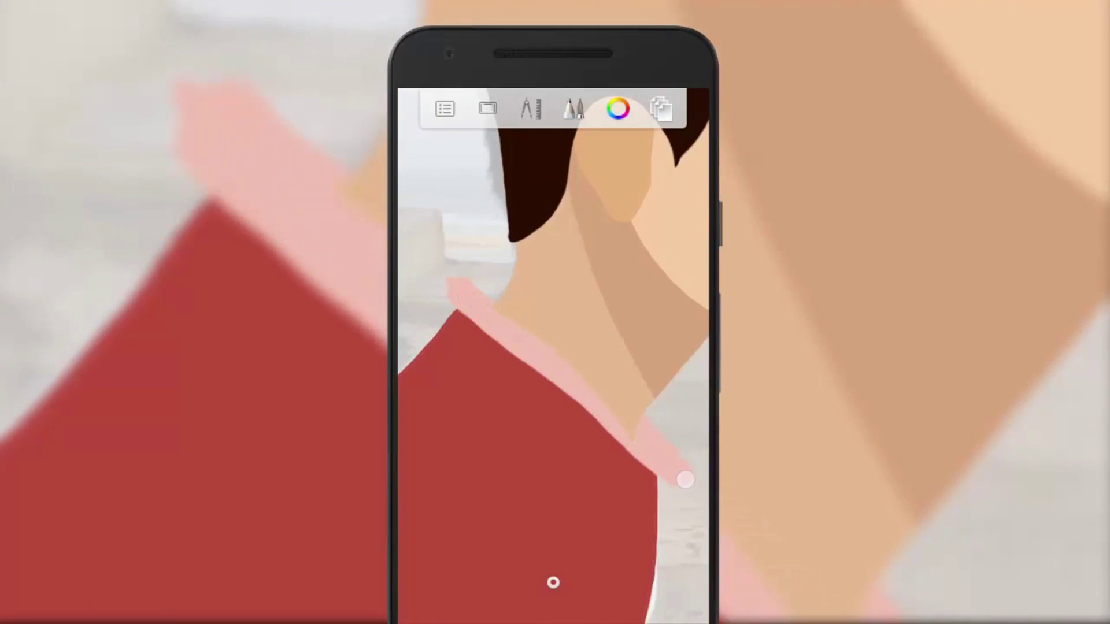
pyautogui.click(573, 109)
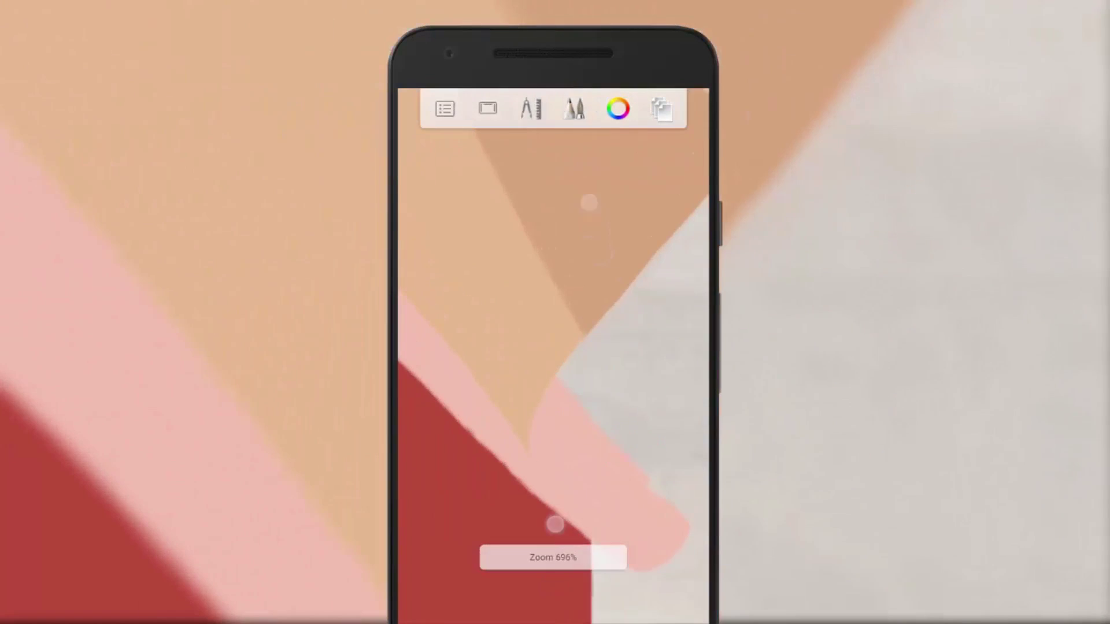
pyautogui.moveTo(557, 418); pyautogui.dragTo(574, 468)
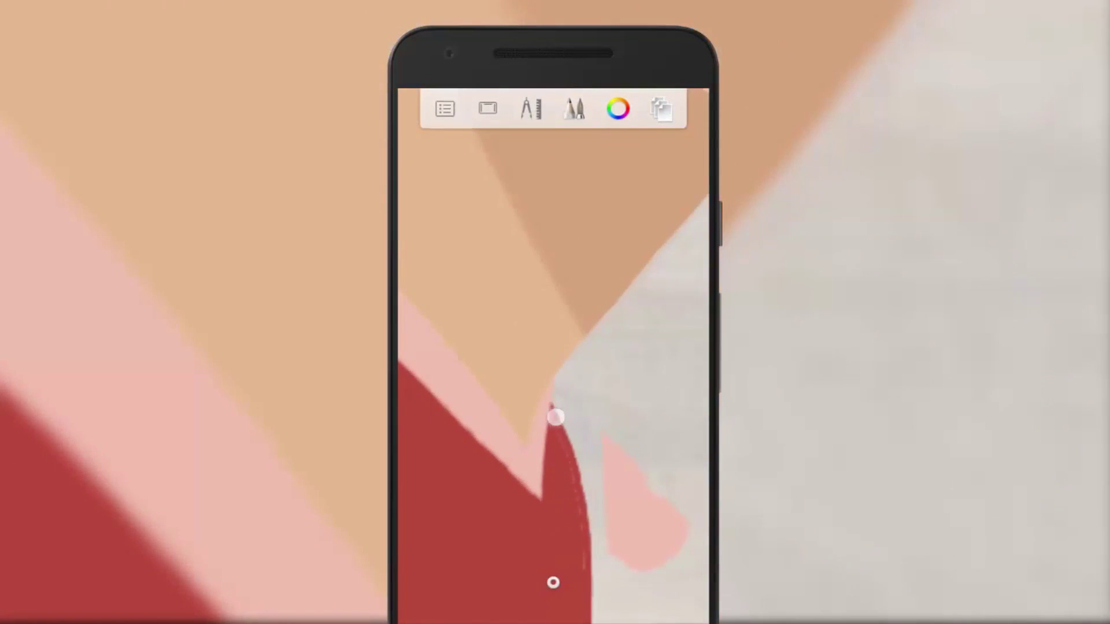
pyautogui.moveTo(617, 421); pyautogui.dragTo(665, 470)
# Smooth the collar edge near the shirt and trace it up toward its peak
pyautogui.scroll(5, 553, 376)
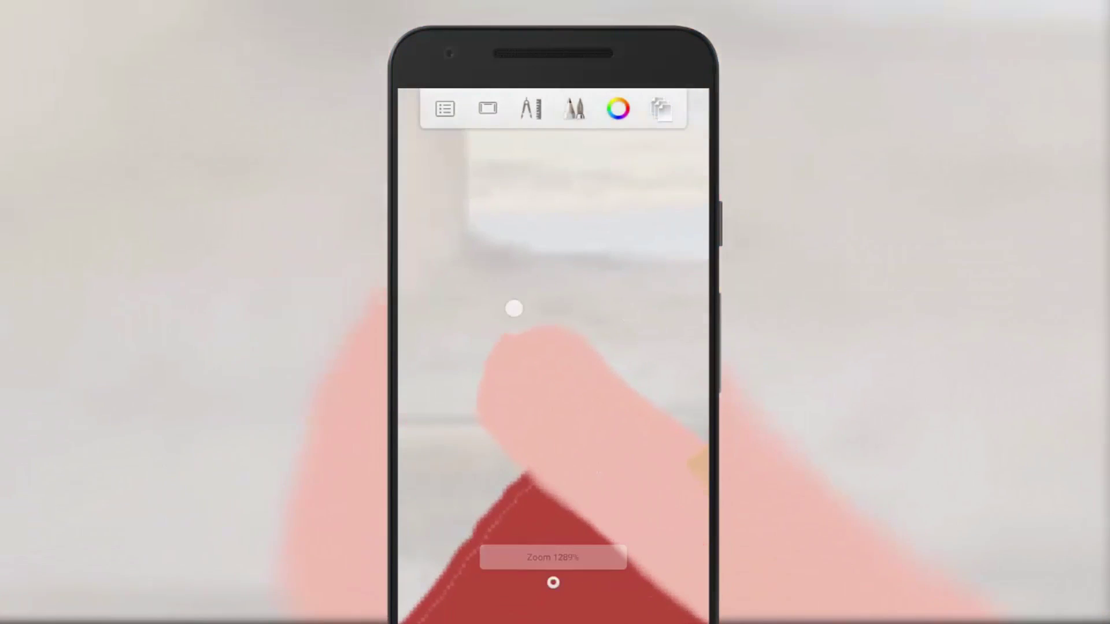
pyautogui.scroll(-5, 615, 332)
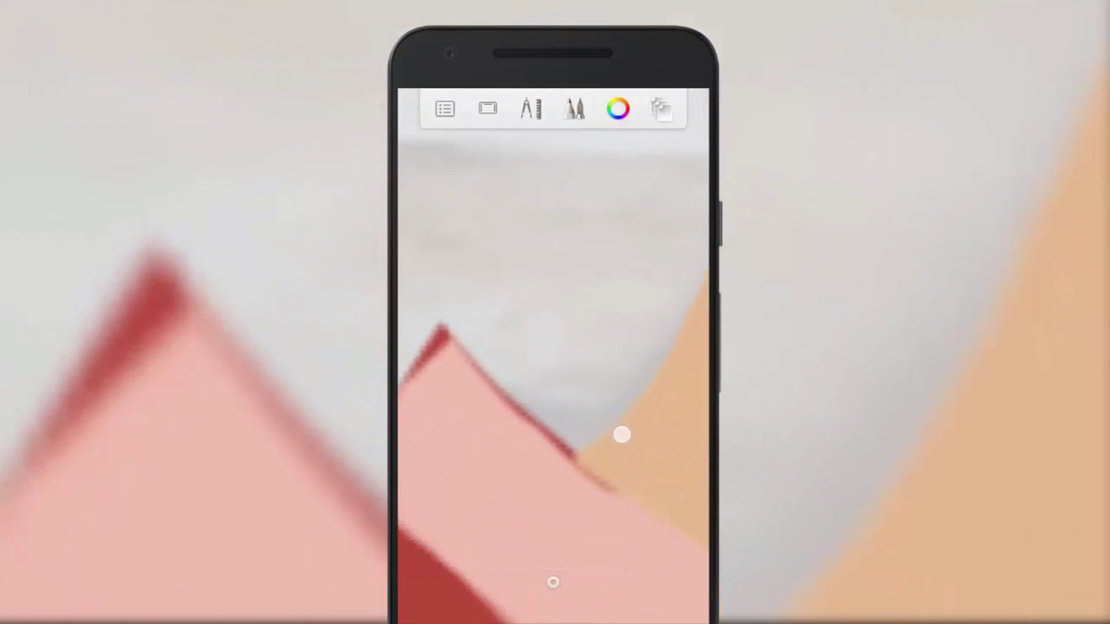
pyautogui.scroll(5, 622, 434)
pyautogui.scroll(5, 594, 341)
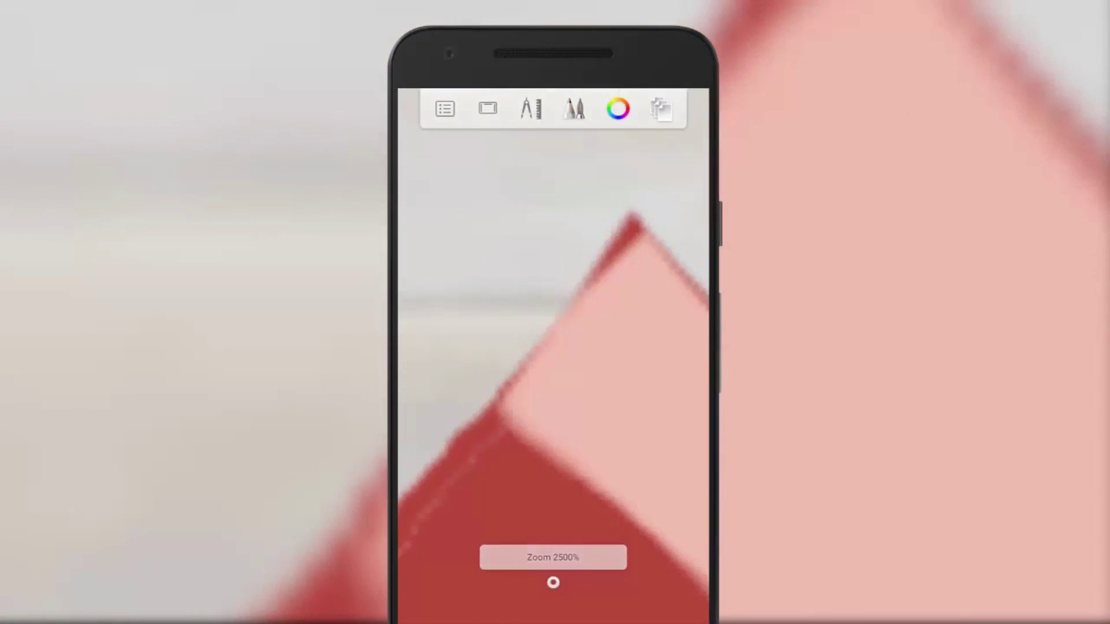
pyautogui.moveTo(531, 382); pyautogui.dragTo(527, 380)
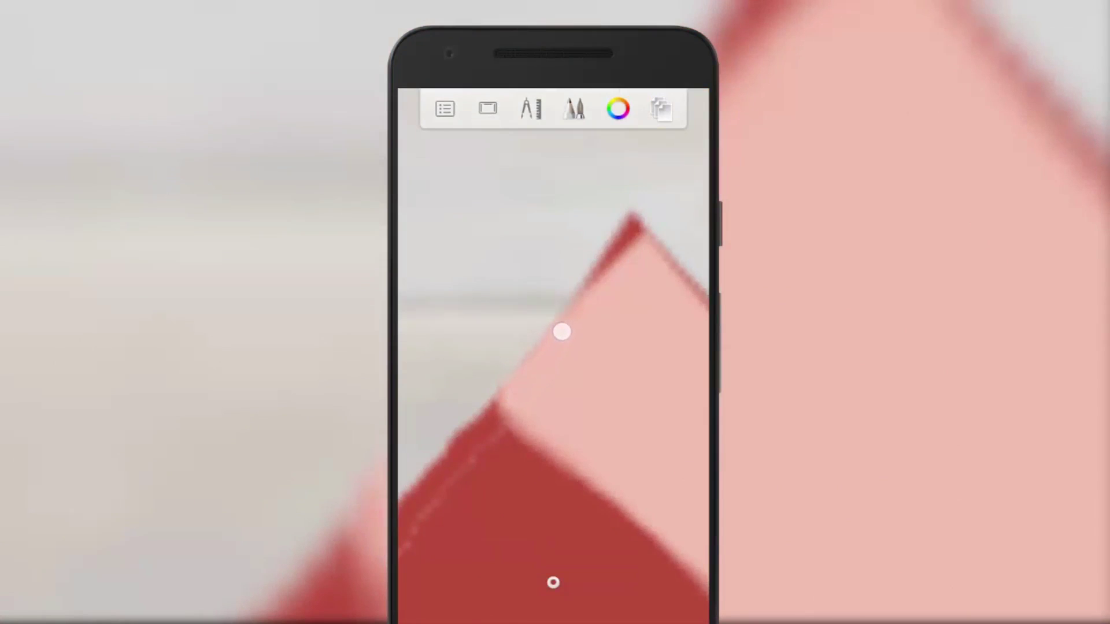
pyautogui.moveTo(593, 288)
pyautogui.mouseDown()
pyautogui.moveTo(618, 247)
pyautogui.moveTo(629, 252)
pyautogui.mouseUp()
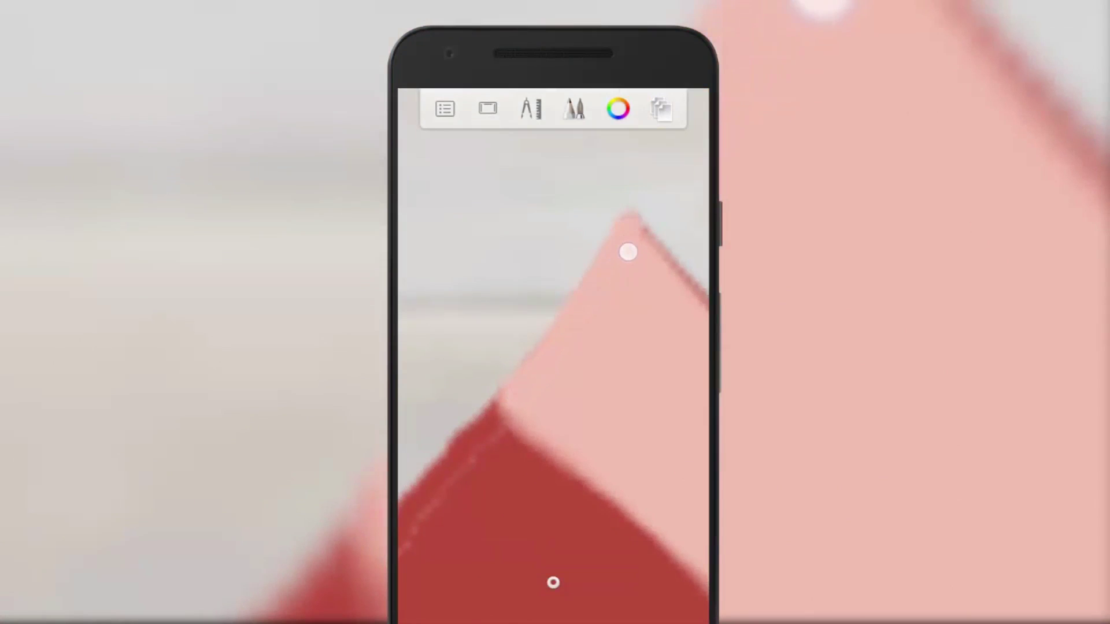
# Clean the collar's upper-left edge and dark line, then fit the drawing to screen
pyautogui.scroll(-5, 629, 252)
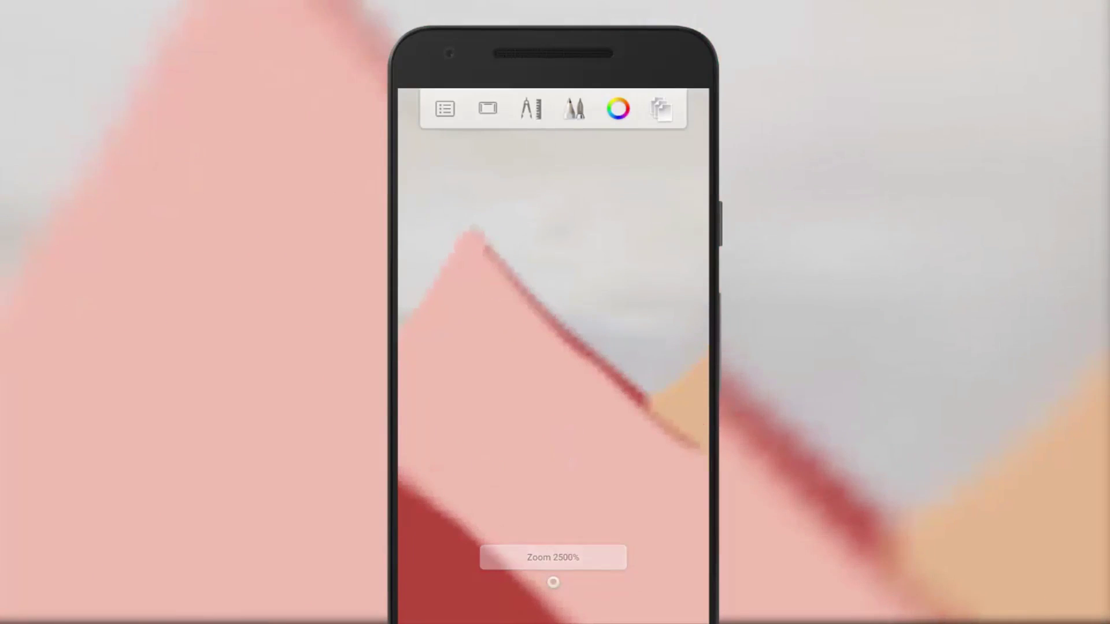
pyautogui.moveTo(506, 285); pyautogui.dragTo(541, 322)
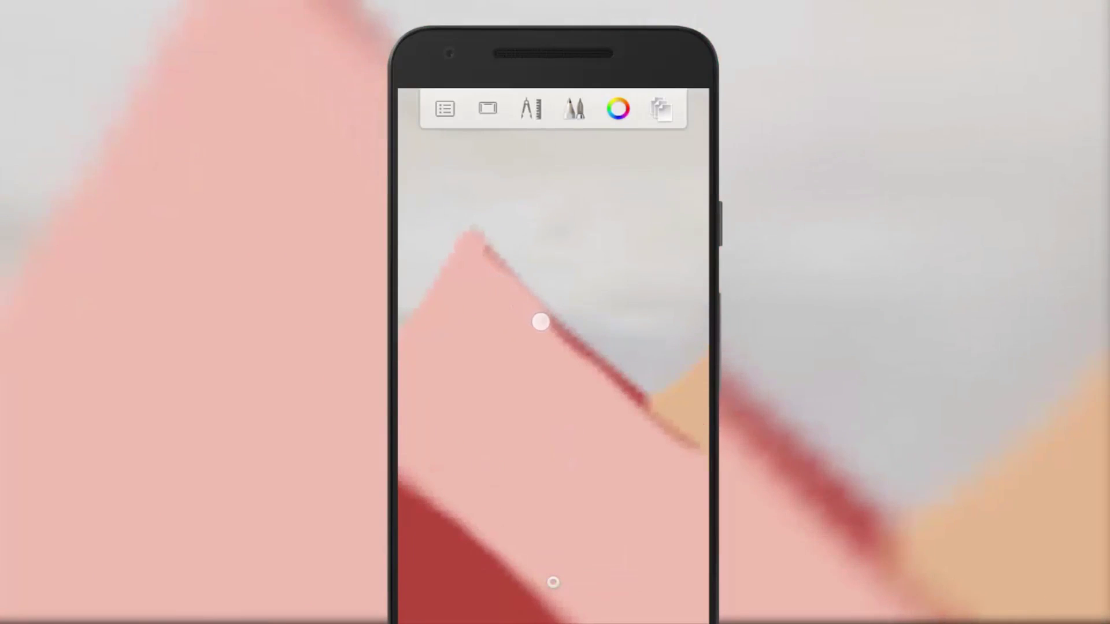
pyautogui.moveTo(589, 362); pyautogui.dragTo(674, 440)
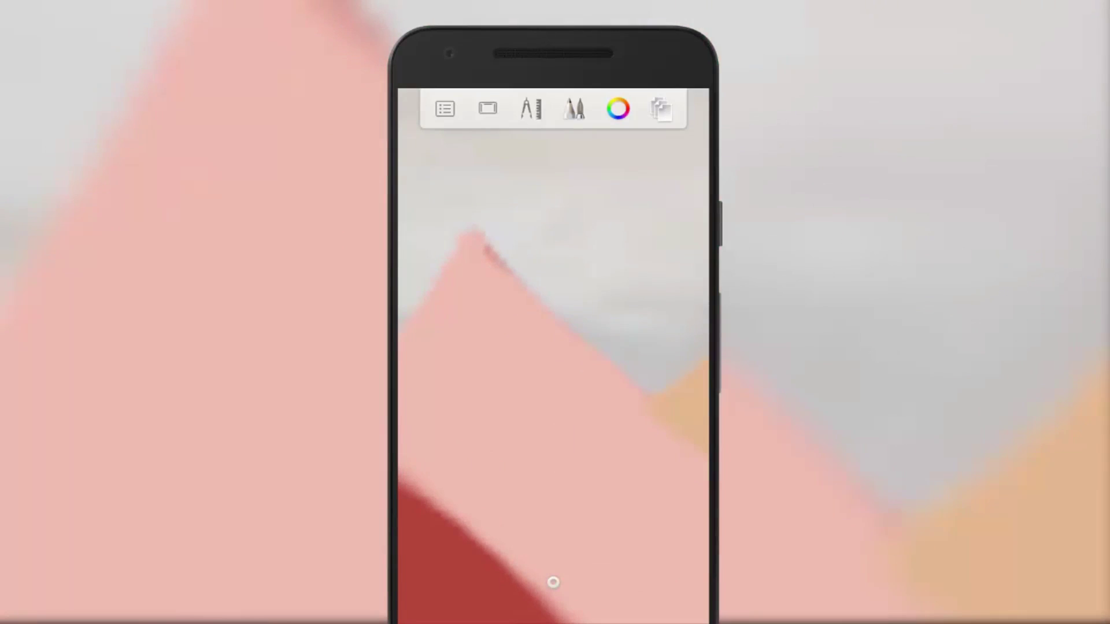
pyautogui.moveTo(498, 275)
pyautogui.mouseDown()
pyautogui.moveTo(536, 327)
pyautogui.moveTo(534, 313)
pyautogui.mouseUp()
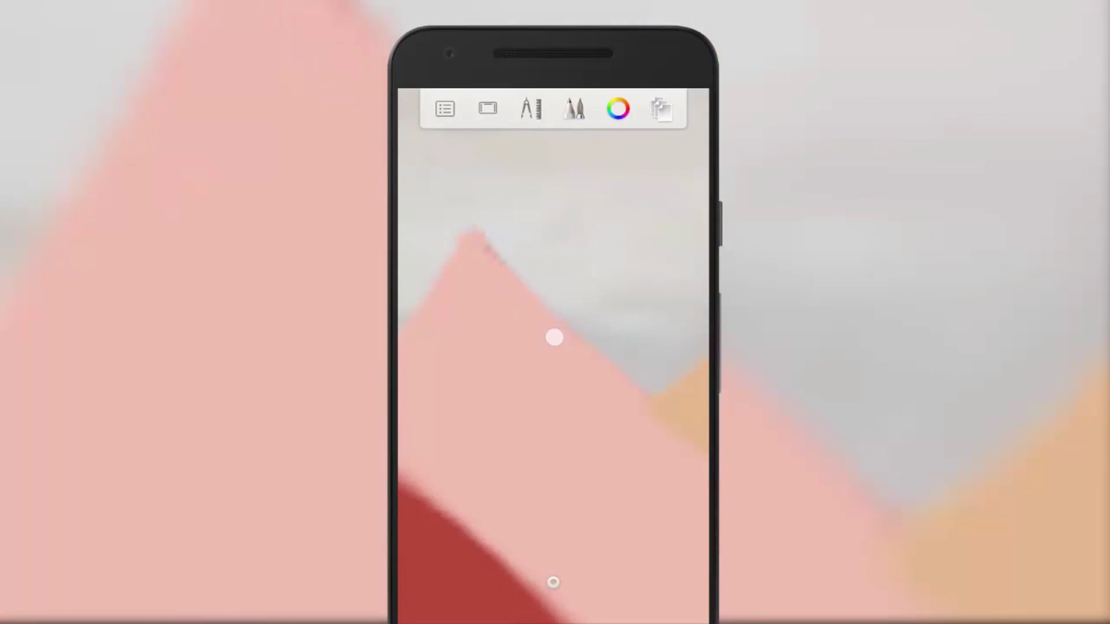
pyautogui.scroll(-5, 554, 337)
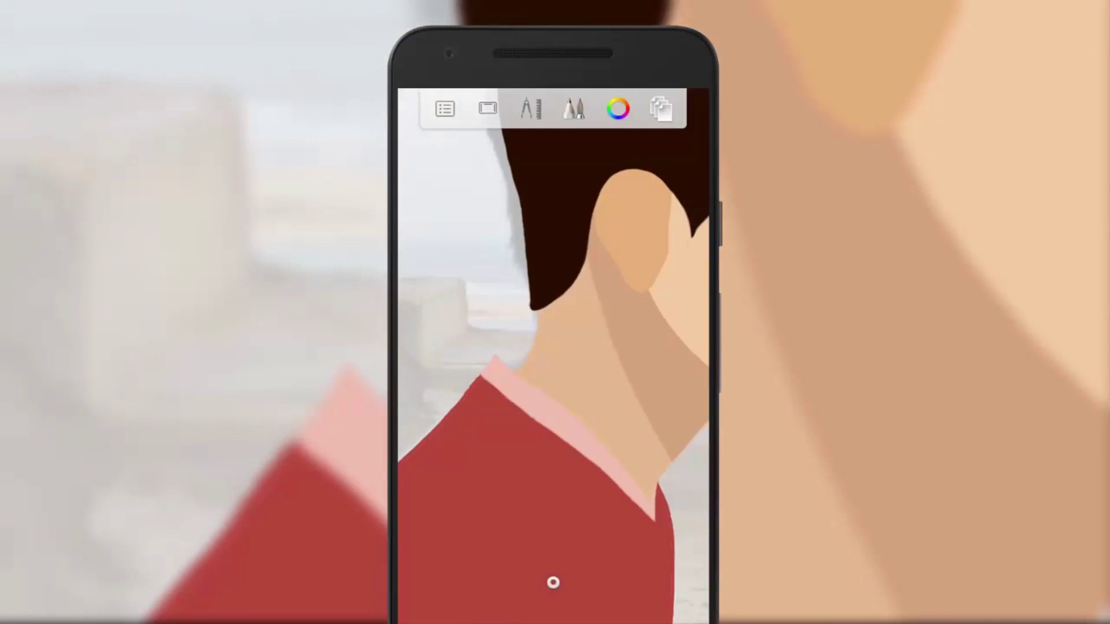
pyautogui.scroll(5, 538, 404)
pyautogui.scroll(3, 540, 351)
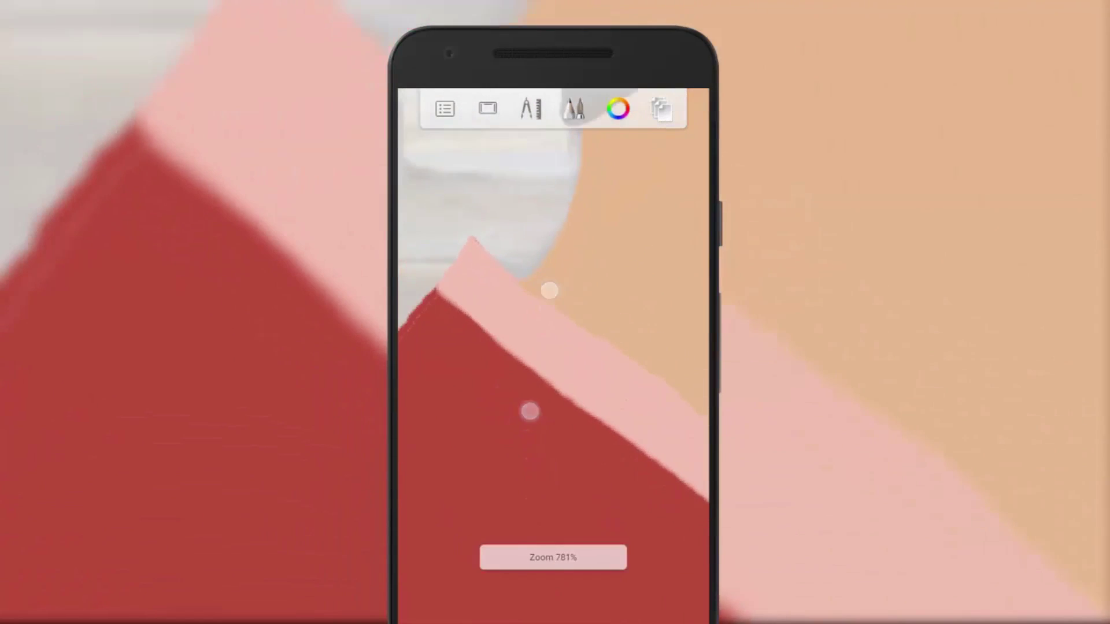
pyautogui.click(552, 581)
# Select the red shirt layer and eyedrop the shirt's red as the painting colour
pyautogui.click(668, 105)
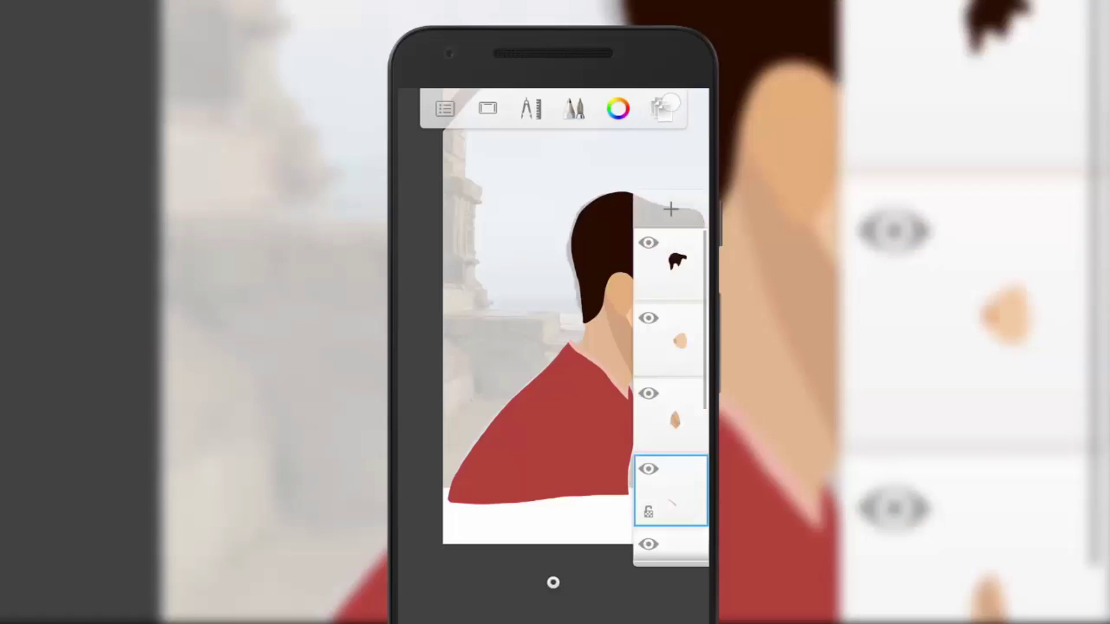
pyautogui.moveTo(671, 463); pyautogui.dragTo(671, 341)
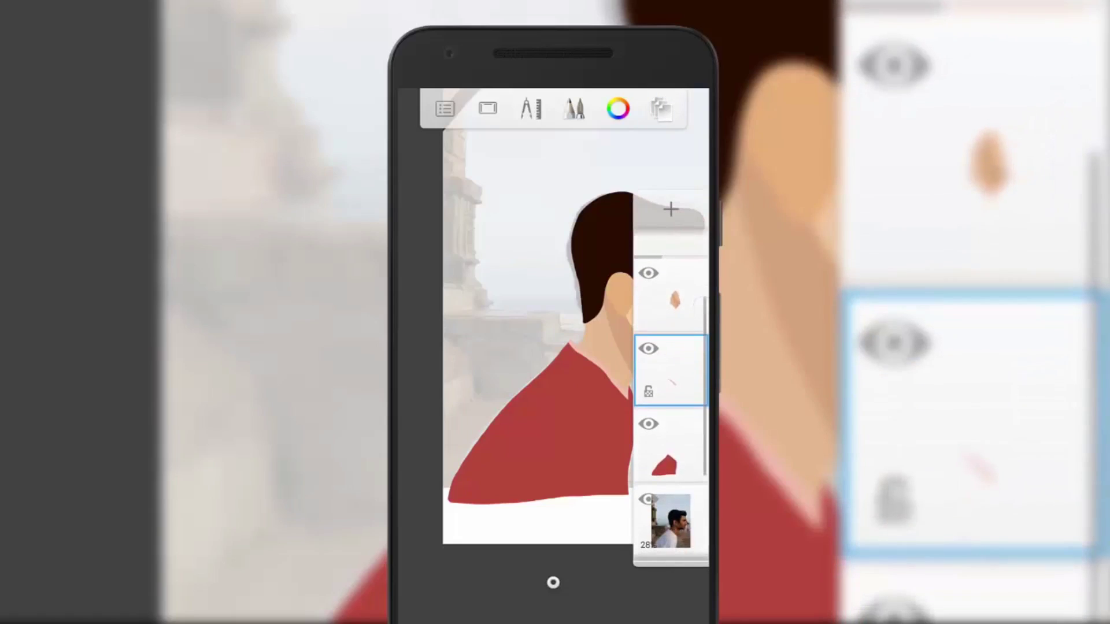
pyautogui.click(668, 441)
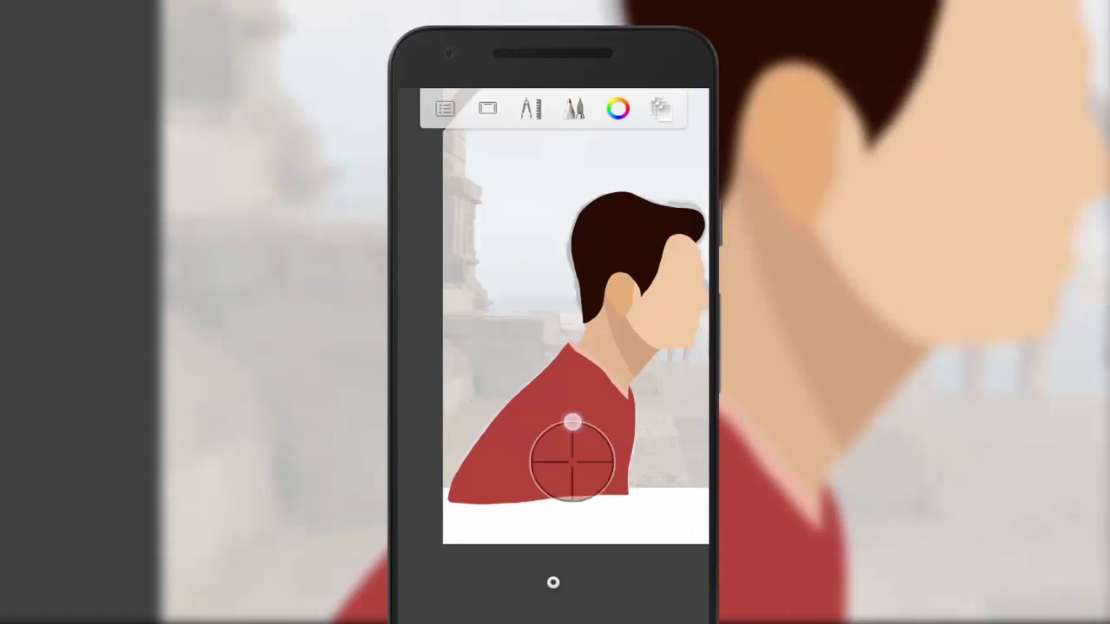
pyautogui.click(572, 423)
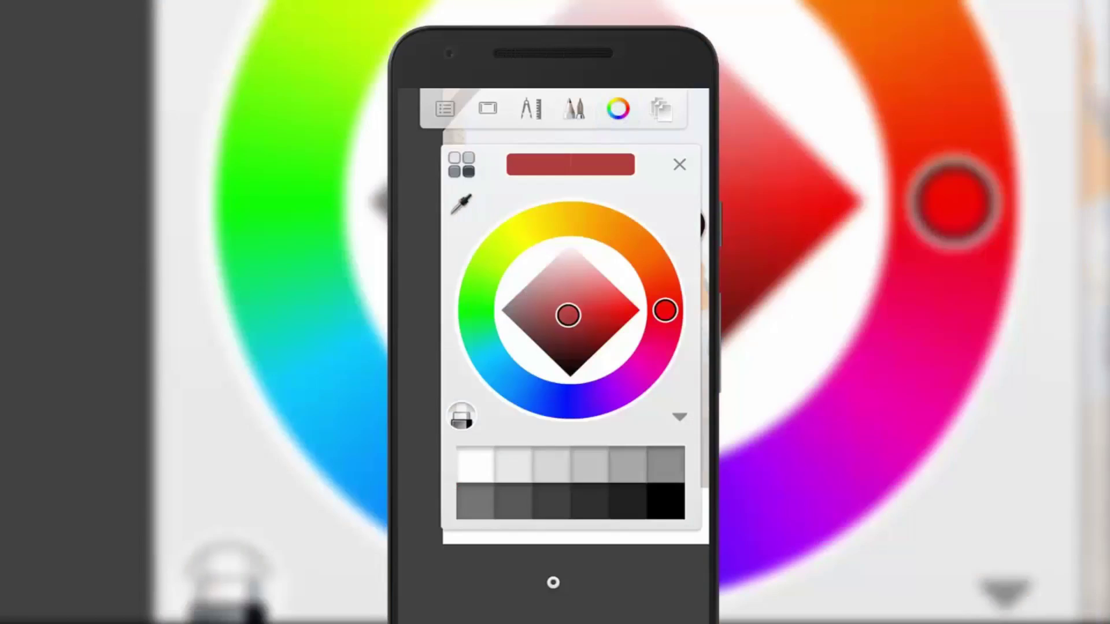
# Darken the painting colour to a deeper shade of the shirt red in the Color Editor
pyautogui.moveTo(571, 317); pyautogui.dragTo(577, 330)
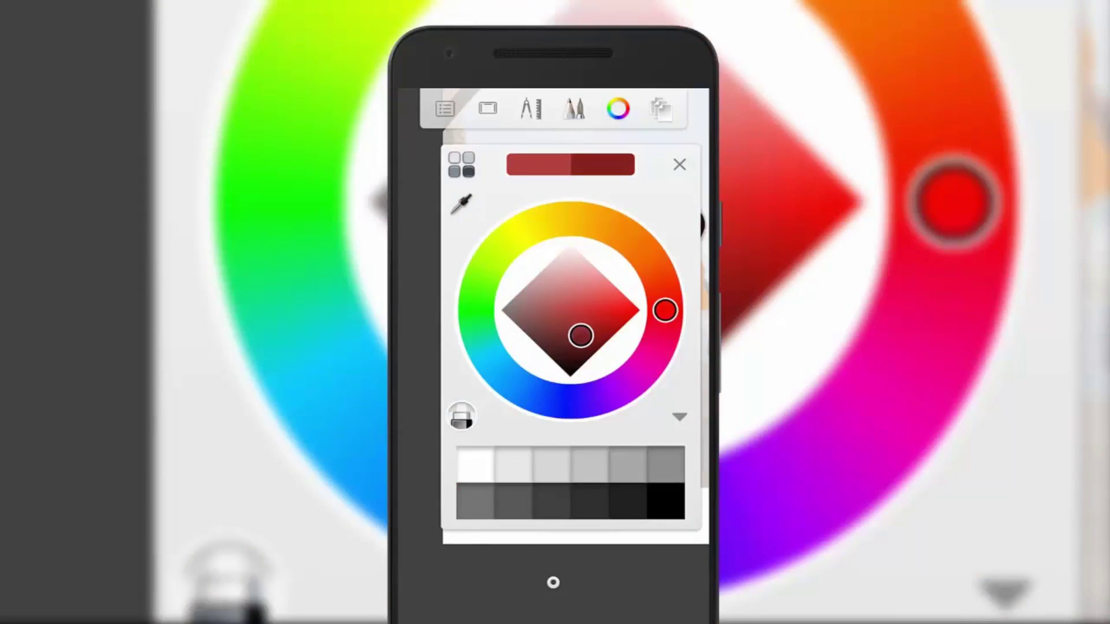